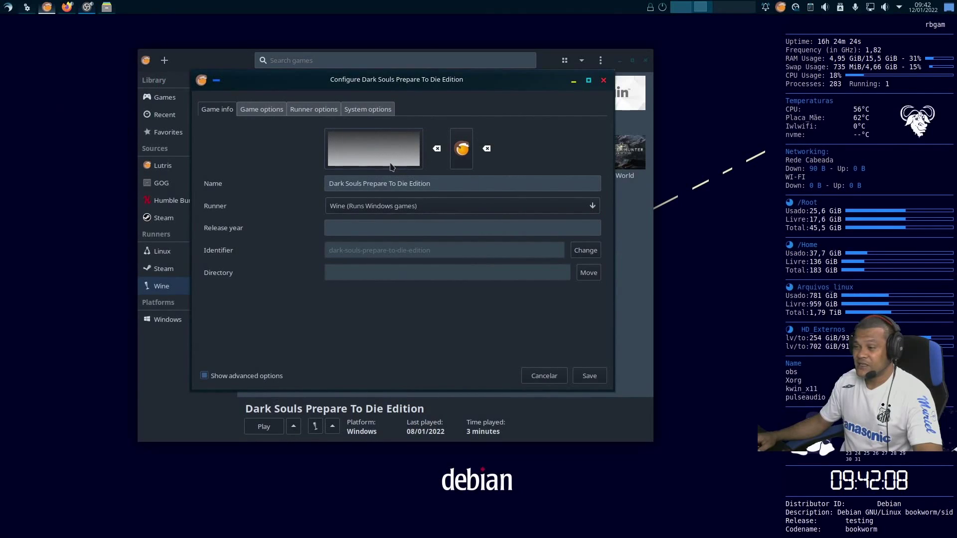
Step: Switch to Firefox and look over the ProtonDB search result and the Steam store page for DARK SOULS: Prepare To Die Edition
{"action": "left_click", "coordinate": [66, 7]}
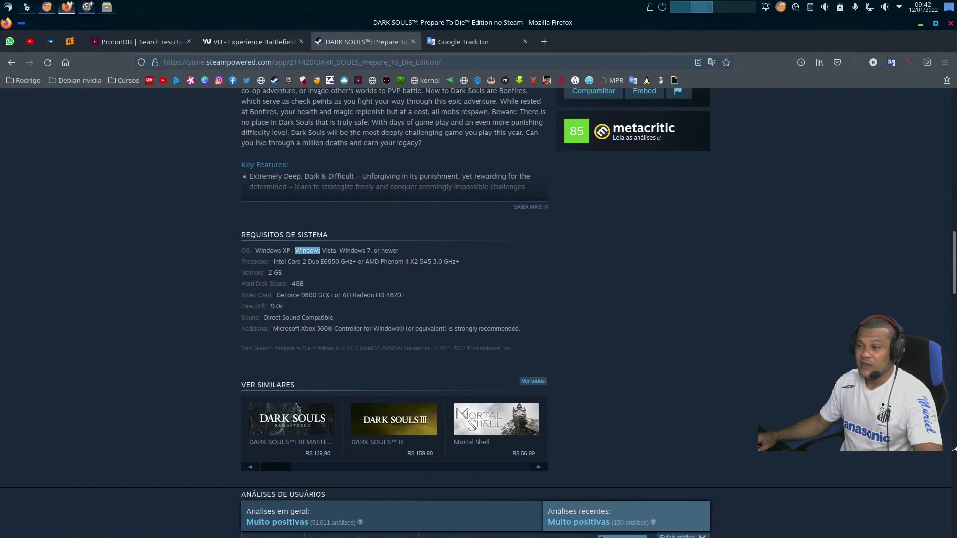
{"action": "left_click", "coordinate": [137, 42]}
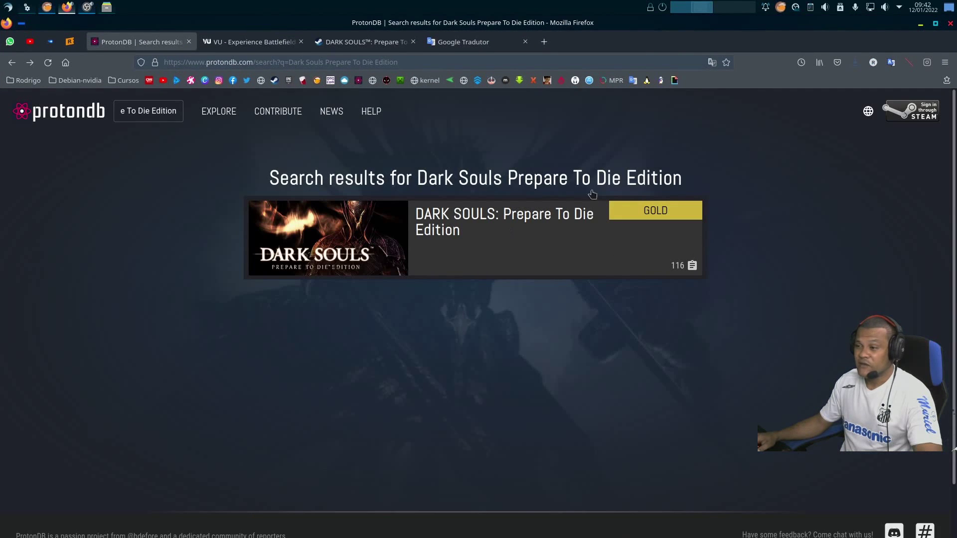
{"action": "right_click", "coordinate": [358, 256]}
{"action": "key", "text": "Escape"}
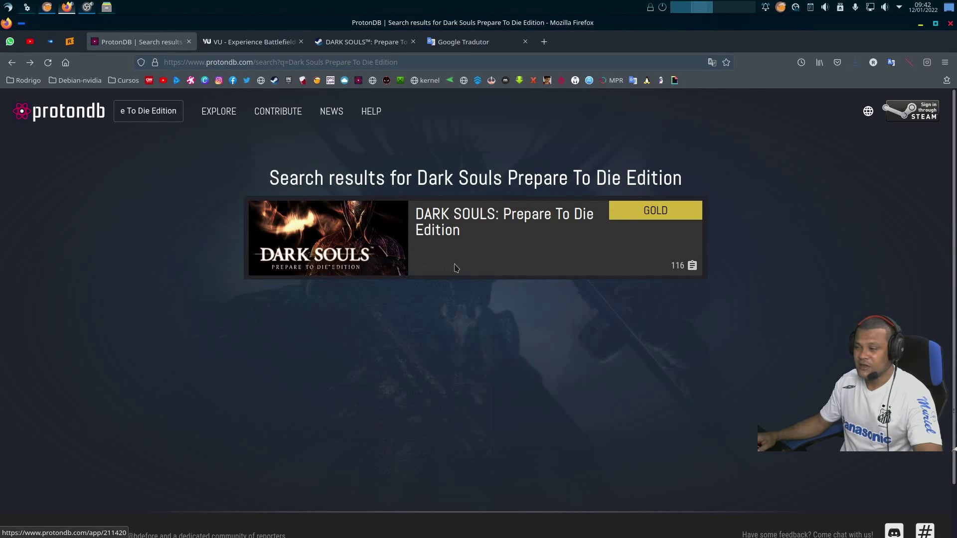
{"action": "left_click", "coordinate": [386, 46]}
{"action": "scroll", "coordinate": [445, 319], "scroll_direction": "up", "scroll_amount": 10}
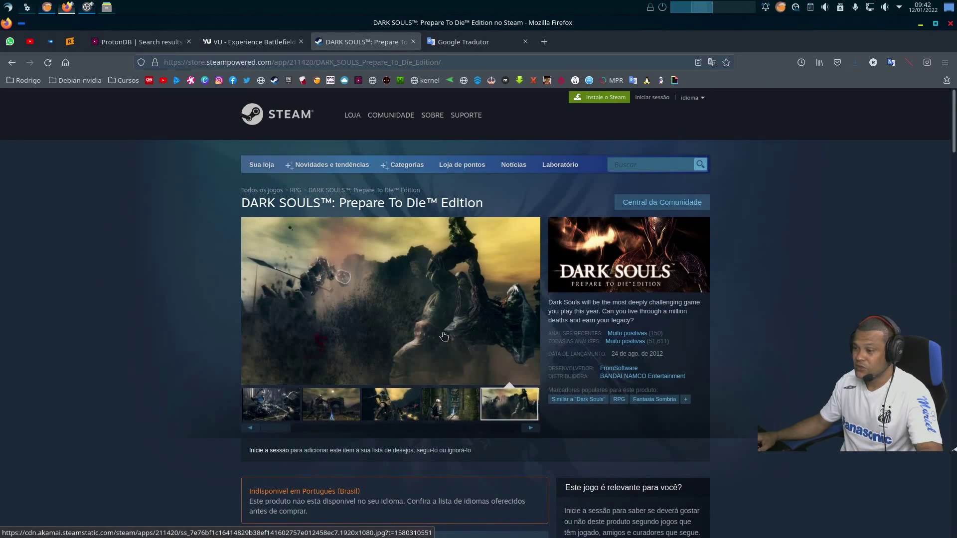
{"action": "scroll", "coordinate": [444, 337], "scroll_direction": "down", "scroll_amount": 6}
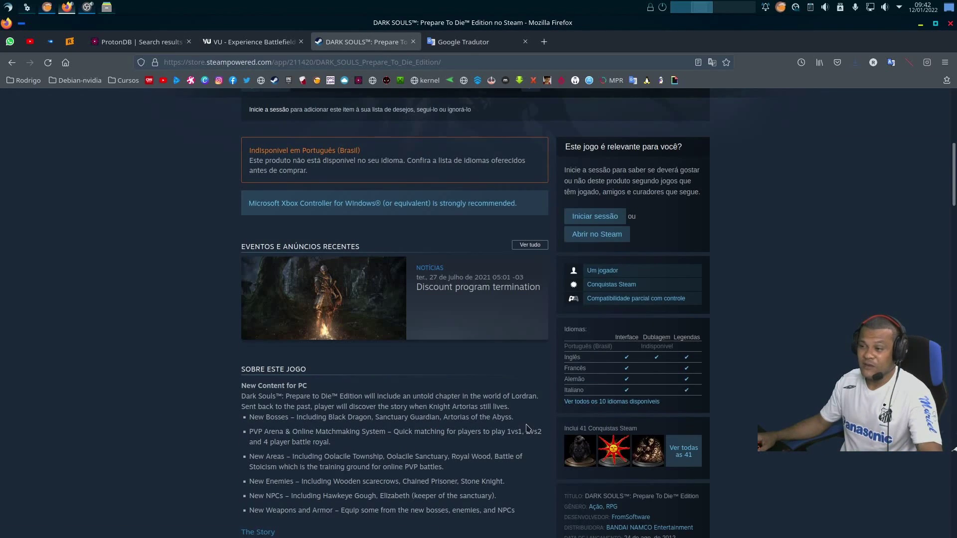
{"action": "scroll", "coordinate": [528, 427], "scroll_direction": "up", "scroll_amount": 2}
{"action": "scroll", "coordinate": [493, 443], "scroll_direction": "down", "scroll_amount": 4}
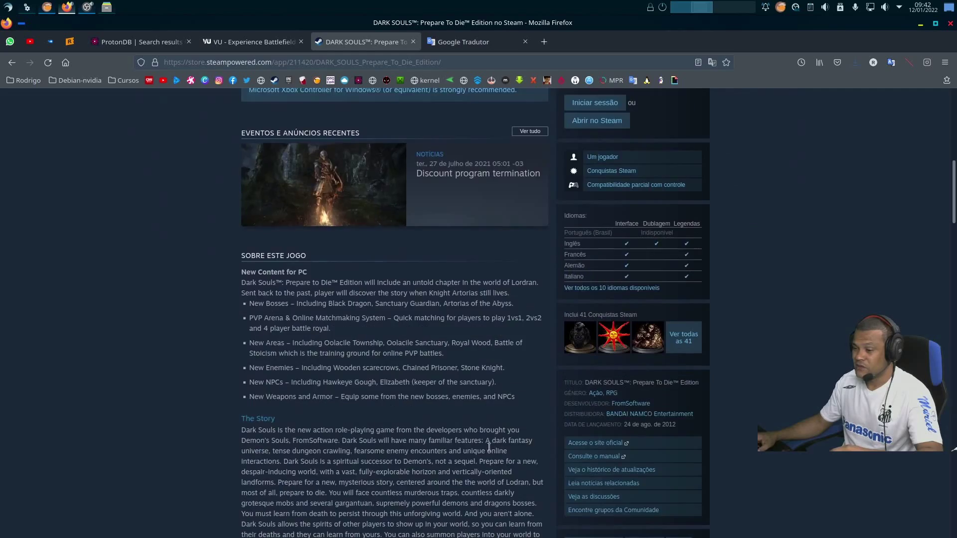
{"action": "scroll", "coordinate": [489, 447], "scroll_direction": "down", "scroll_amount": 5}
{"action": "scroll", "coordinate": [481, 445], "scroll_direction": "up", "scroll_amount": 18}
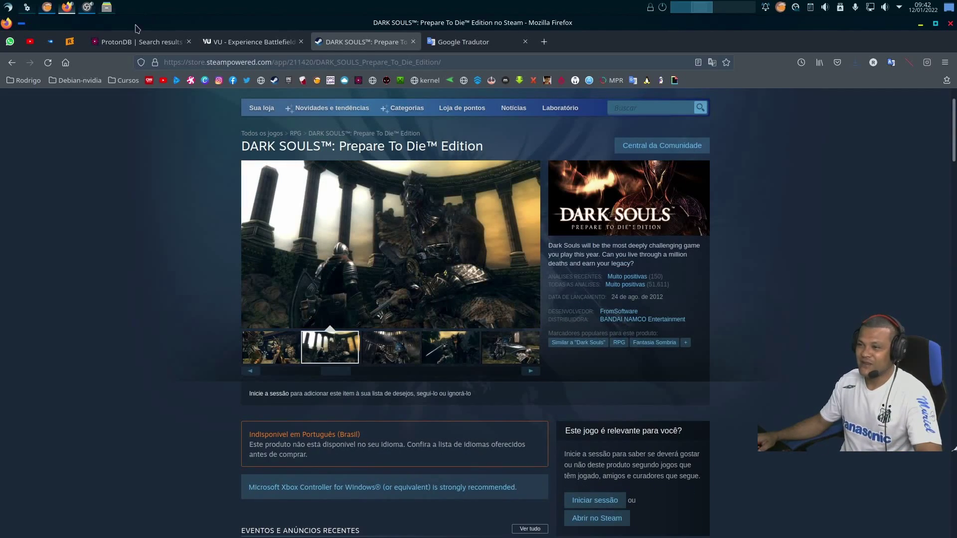
Step: Open the DARK SOULS: Prepare To Die Edition page on ProtonDB, translate it into Portuguese and read the compatibility reports
{"action": "left_click", "coordinate": [136, 44]}
{"action": "left_click", "coordinate": [495, 226]}
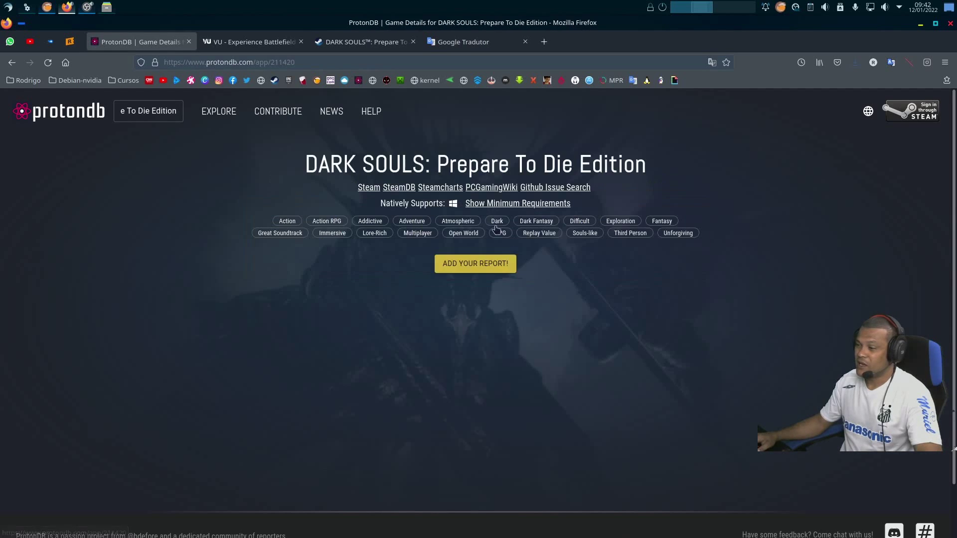
{"action": "left_click", "coordinate": [892, 63]}
{"action": "left_click", "coordinate": [840, 117]}
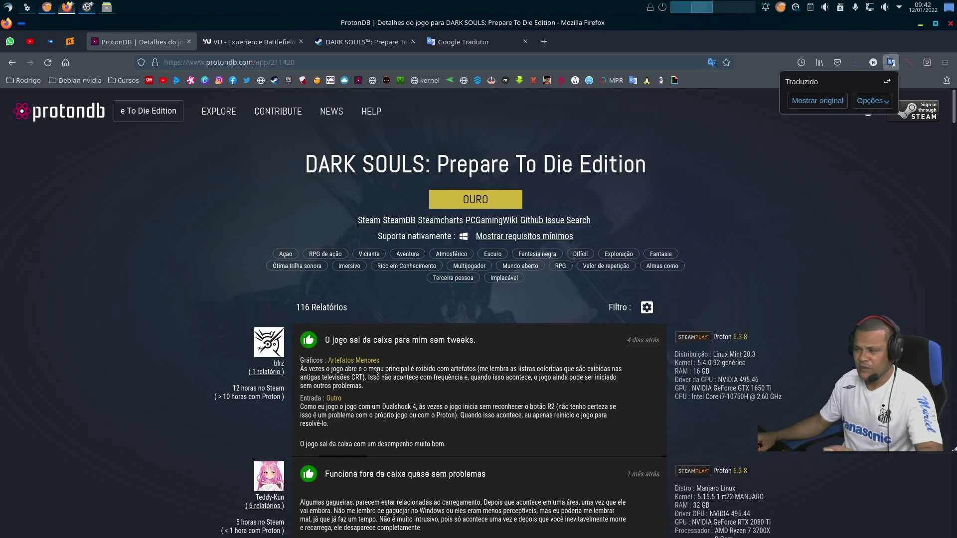
{"action": "scroll", "coordinate": [374, 372], "scroll_direction": "down", "scroll_amount": 2}
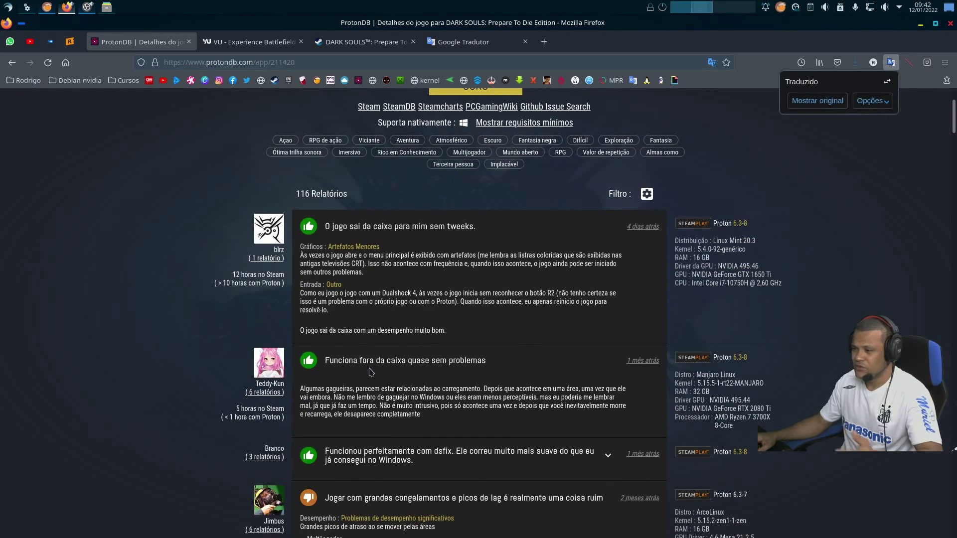
{"action": "scroll", "coordinate": [508, 397], "scroll_direction": "down", "scroll_amount": 7}
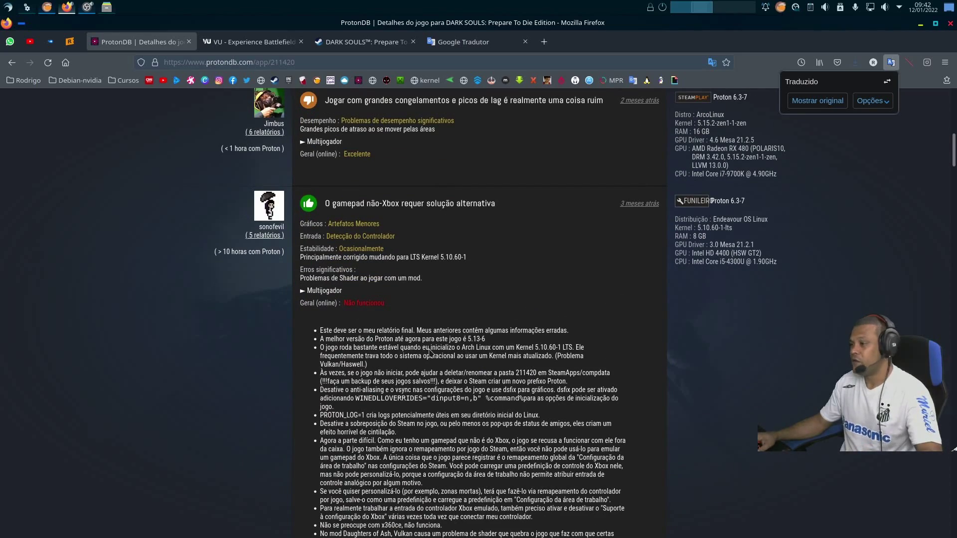
{"action": "scroll", "coordinate": [430, 351], "scroll_direction": "up", "scroll_amount": 10}
Step: Return to the game's Steam store page and look through the details below its screenshots
{"action": "left_click", "coordinate": [359, 42]}
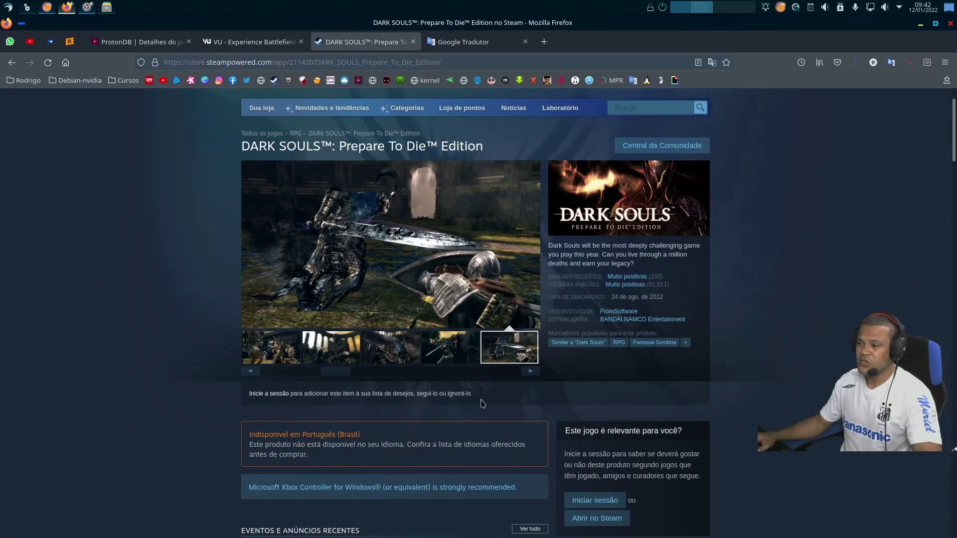
{"action": "scroll", "coordinate": [482, 433], "scroll_direction": "down", "scroll_amount": 3}
{"action": "scroll", "coordinate": [481, 435], "scroll_direction": "down", "scroll_amount": 6}
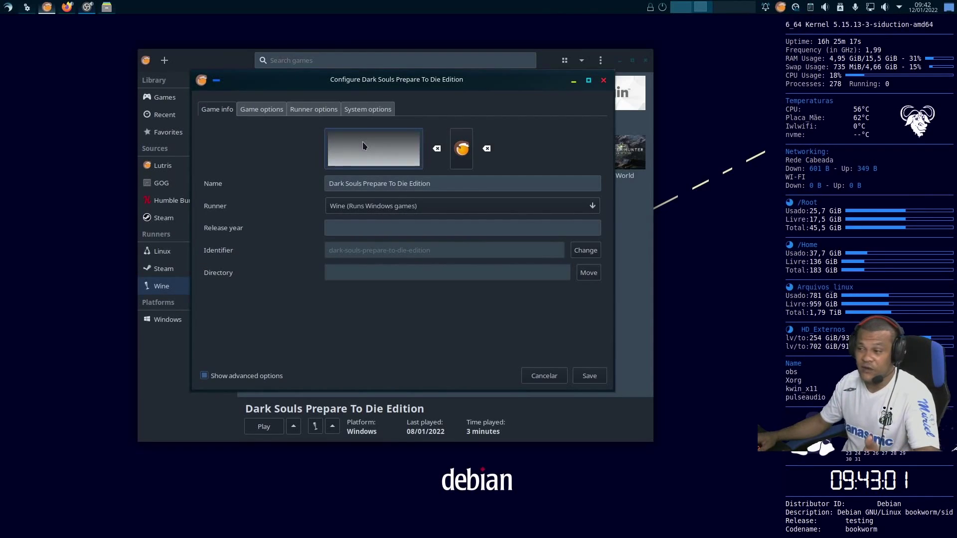
Step: In the Lutris game configuration, set the banner to the recent image Dark Souls Prepare To Die Edition.jpg and check the game's name
{"action": "left_click", "coordinate": [363, 143]}
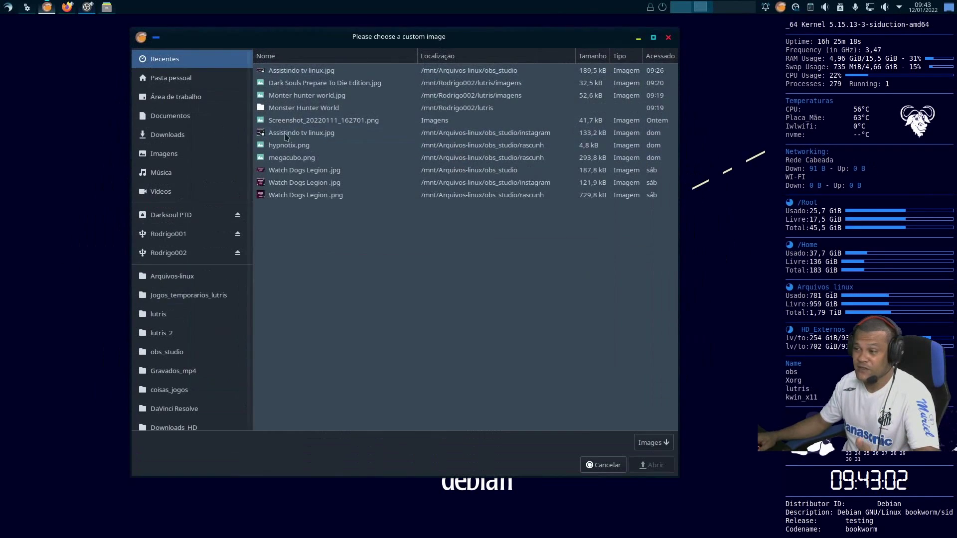
{"action": "double_click", "coordinate": [324, 81]}
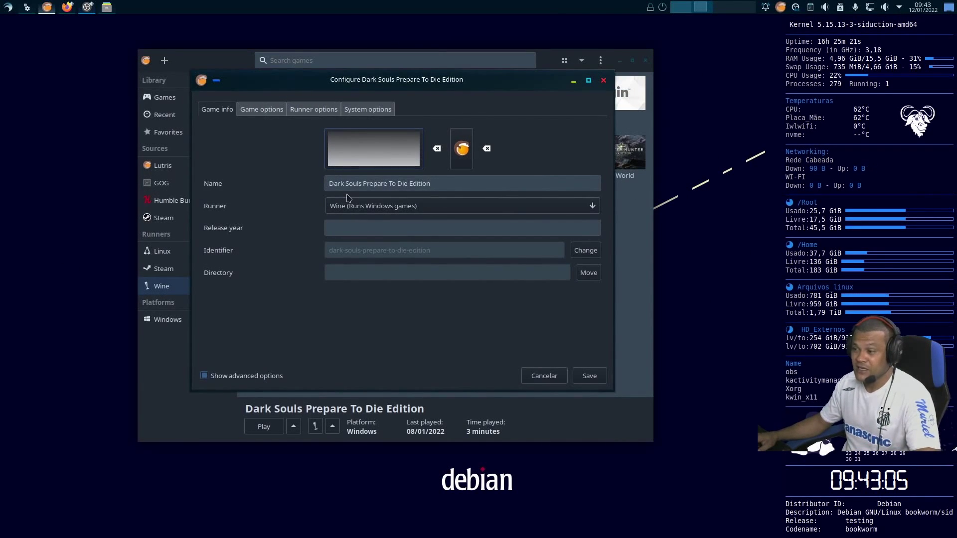
{"action": "left_click_drag", "start_coordinate": [483, 189], "coordinate": [294, 196]}
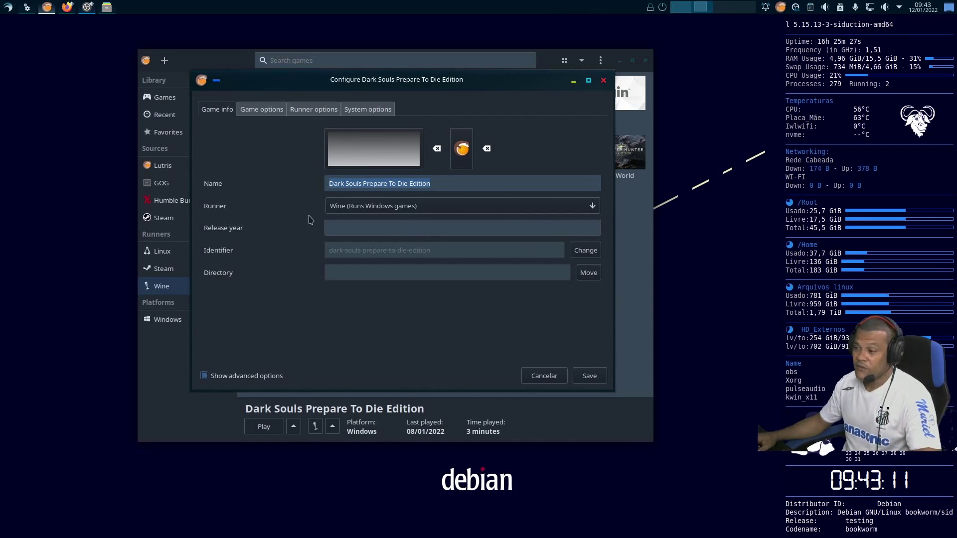
Step: Examine the game's executable and Wine prefix paths, along with its Wine runner options from Wine version to sandbox settings
{"action": "left_click", "coordinate": [258, 110]}
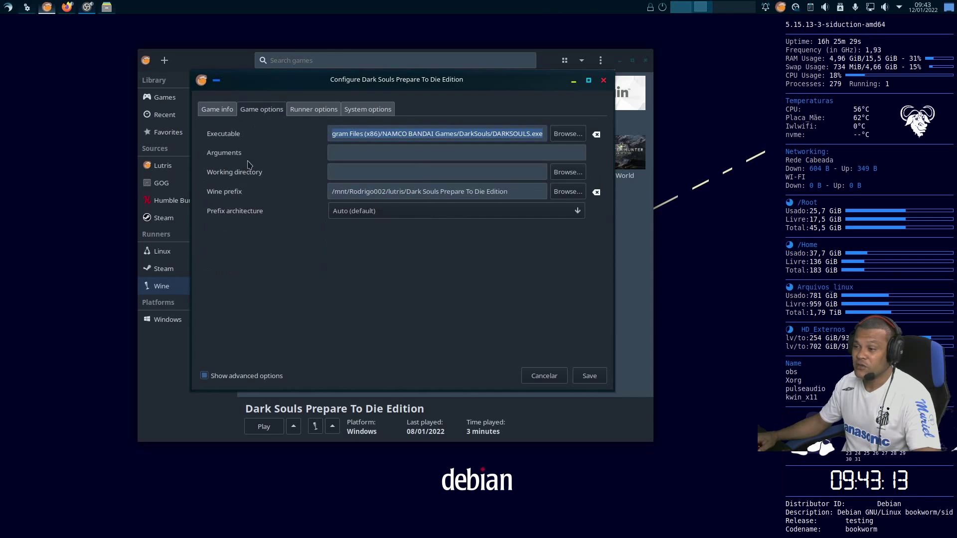
{"action": "left_click_drag", "start_coordinate": [514, 191], "coordinate": [320, 191]}
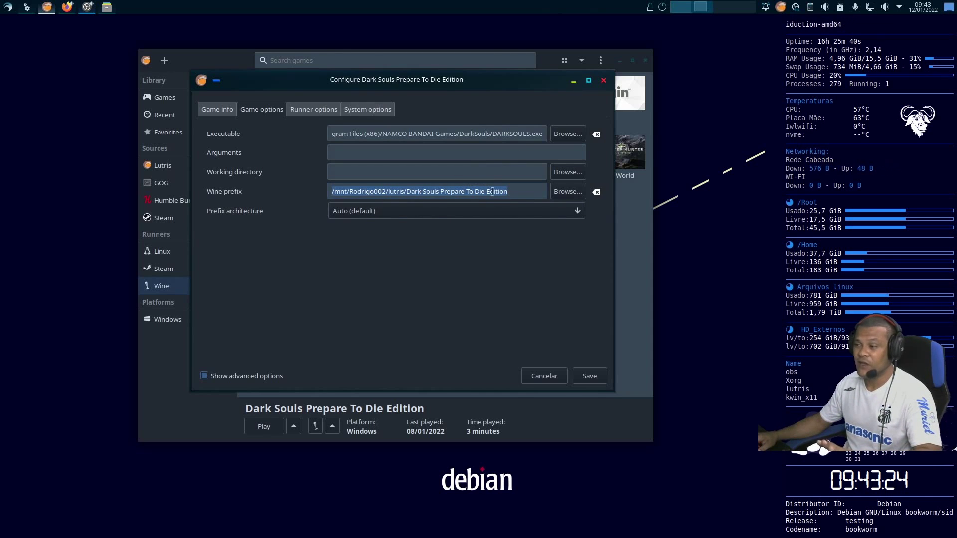
{"action": "left_click", "coordinate": [406, 191]}
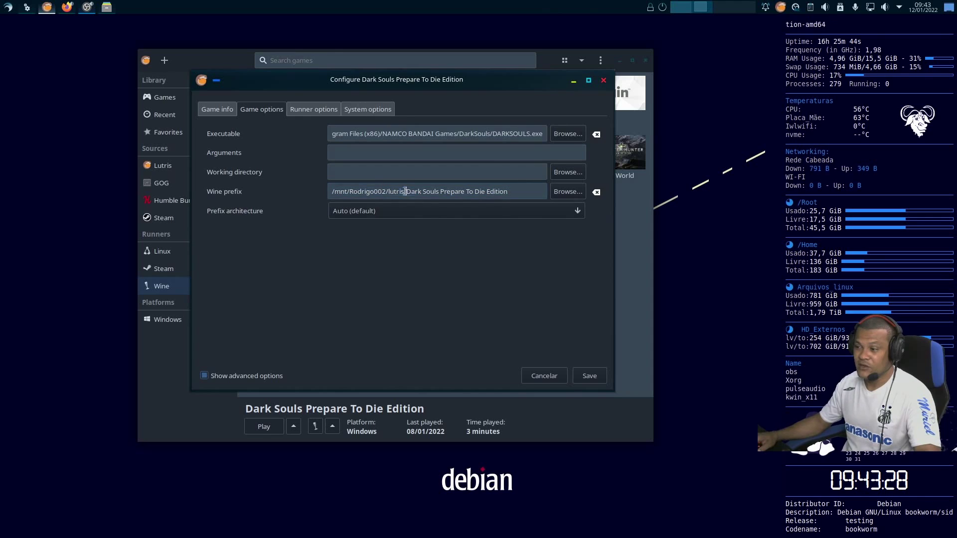
{"action": "left_click_drag", "start_coordinate": [406, 191], "coordinate": [299, 193]}
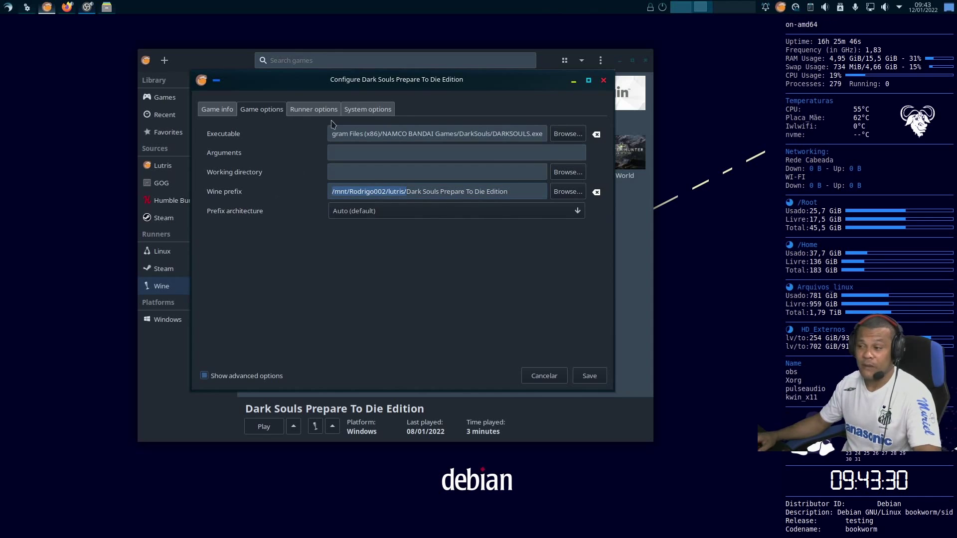
{"action": "left_click", "coordinate": [314, 109]}
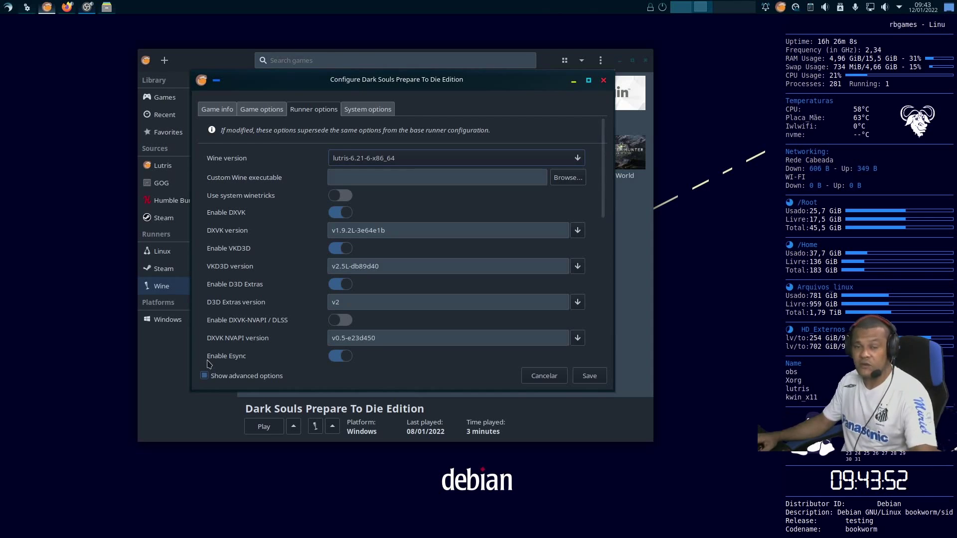
{"action": "scroll", "coordinate": [283, 342], "scroll_direction": "down", "scroll_amount": 3}
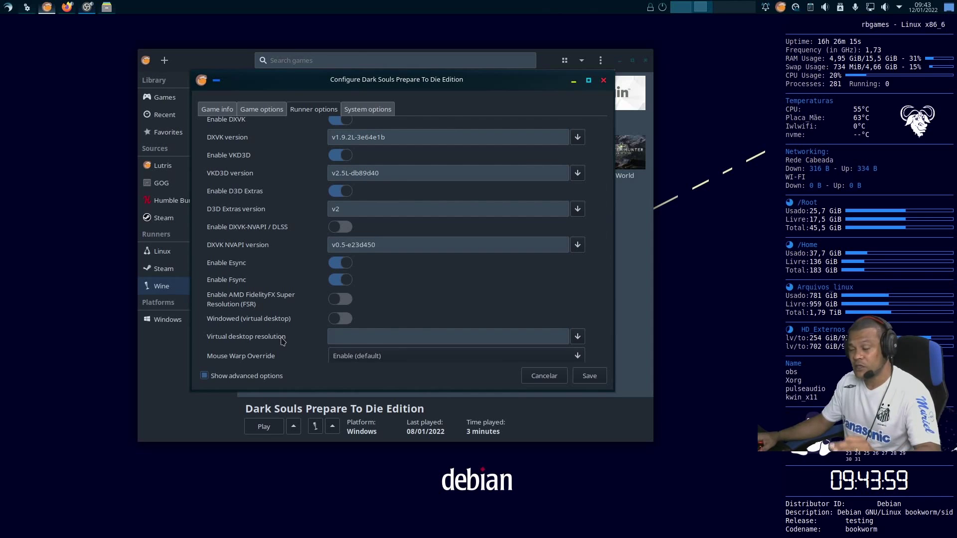
{"action": "scroll", "coordinate": [281, 341], "scroll_direction": "down", "scroll_amount": 5}
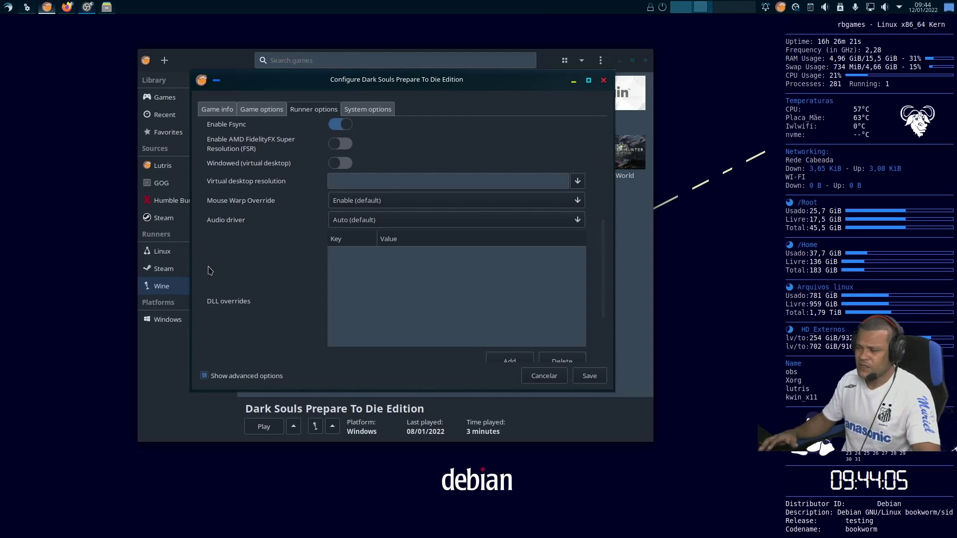
{"action": "scroll", "coordinate": [244, 275], "scroll_direction": "down", "scroll_amount": 3}
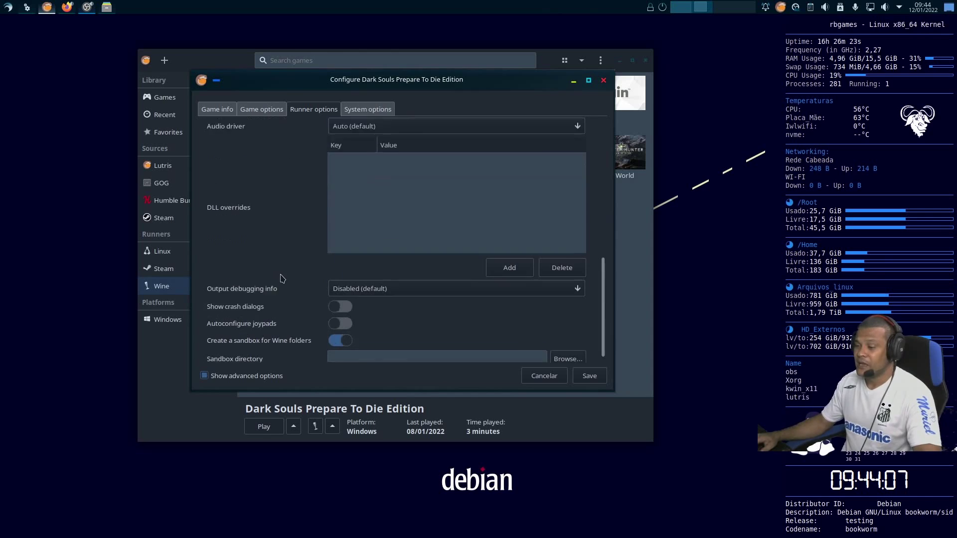
Step: Choose Nvidia ICD as the Vulkan ICD loader in the game's system options and save the configuration
{"action": "left_click", "coordinate": [368, 109]}
{"action": "scroll", "coordinate": [535, 305], "scroll_direction": "down", "scroll_amount": 15}
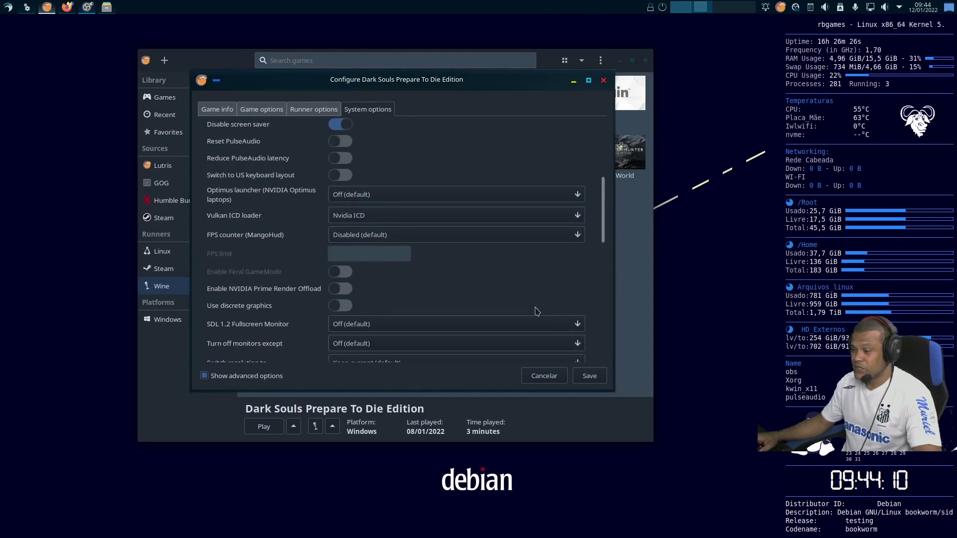
{"action": "scroll", "coordinate": [299, 294], "scroll_direction": "up", "scroll_amount": 10}
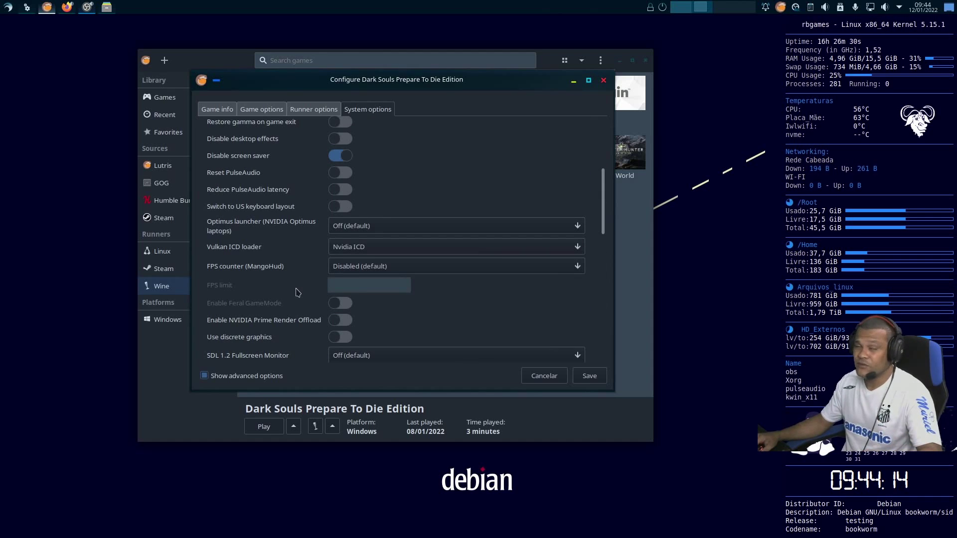
{"action": "scroll", "coordinate": [298, 293], "scroll_direction": "up", "scroll_amount": 3}
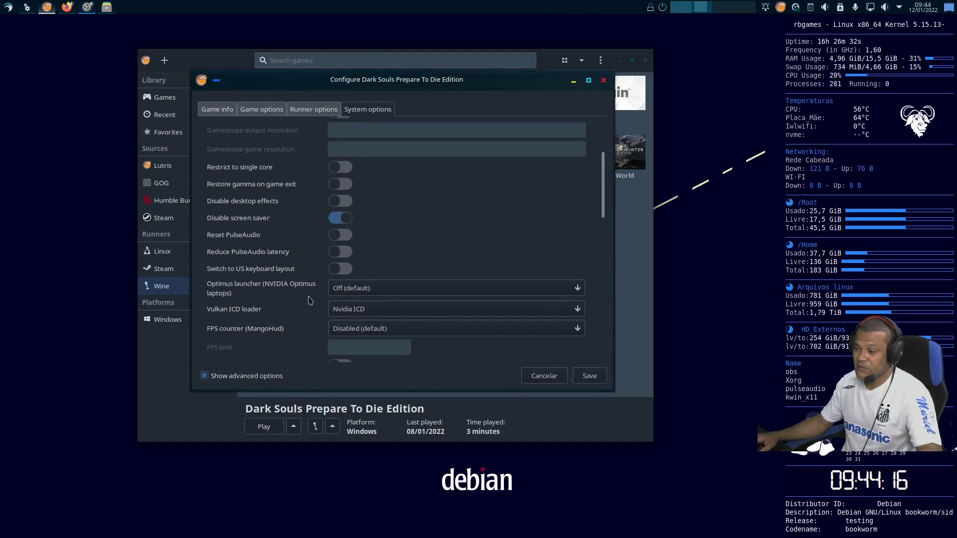
{"action": "left_click", "coordinate": [369, 308]}
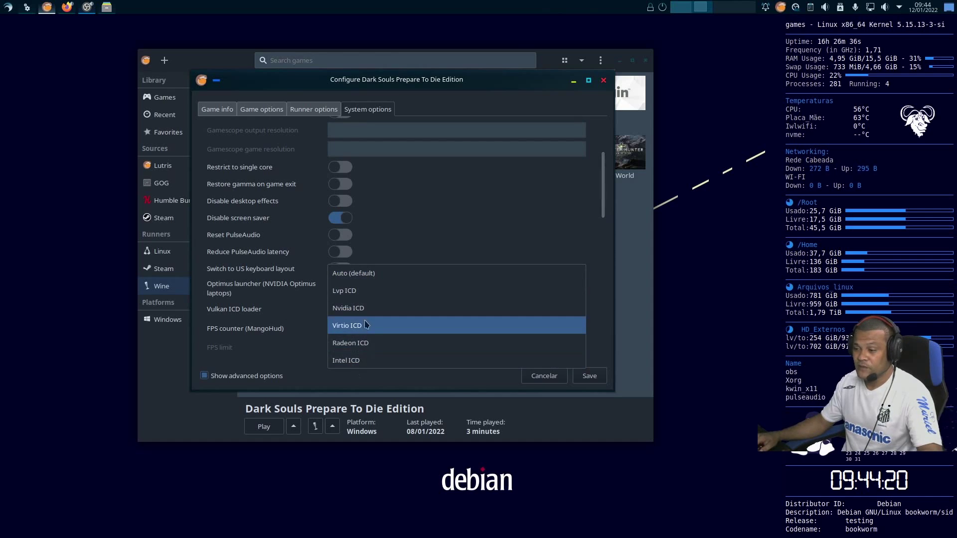
{"action": "left_click", "coordinate": [349, 308]}
{"action": "scroll", "coordinate": [338, 355], "scroll_direction": "down", "scroll_amount": 5}
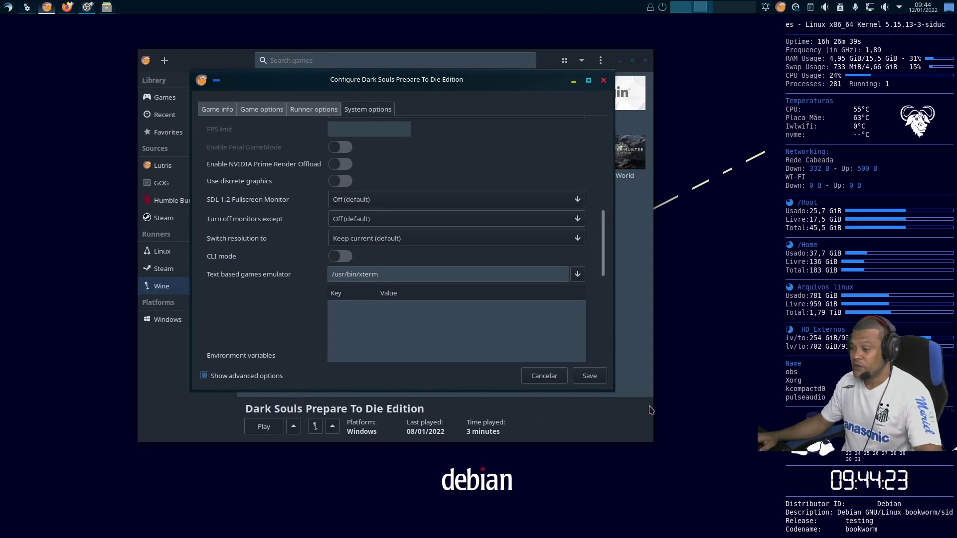
{"action": "left_click", "coordinate": [586, 376]}
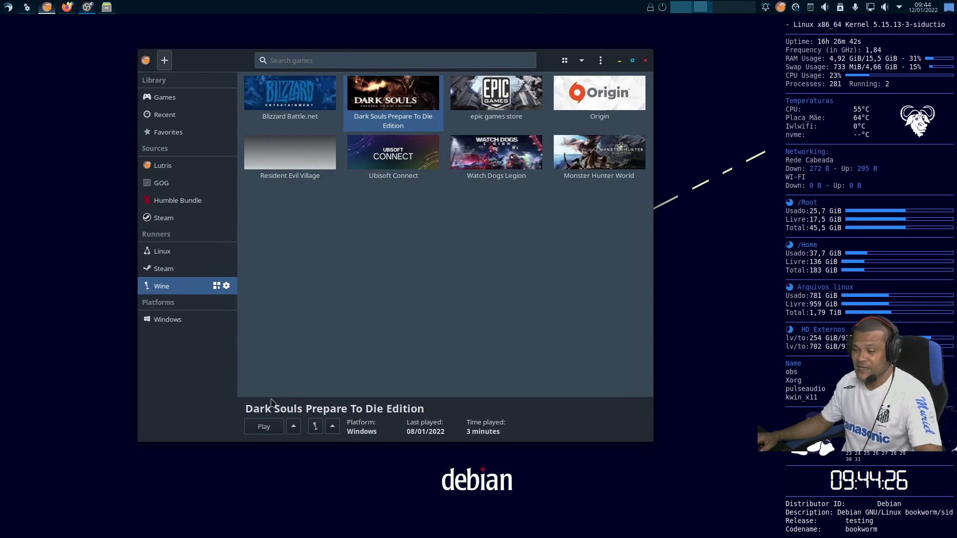
Step: Open the Wine Control Panel for Dark Souls Prepare To Die Edition and begin installing a program through Add/Remove Programs
{"action": "left_click", "coordinate": [332, 426]}
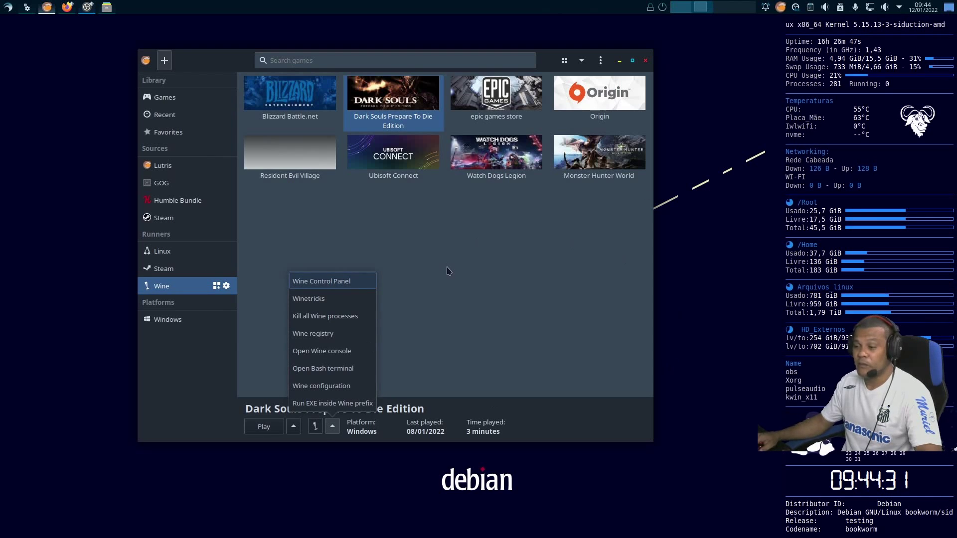
{"action": "key", "text": "Return"}
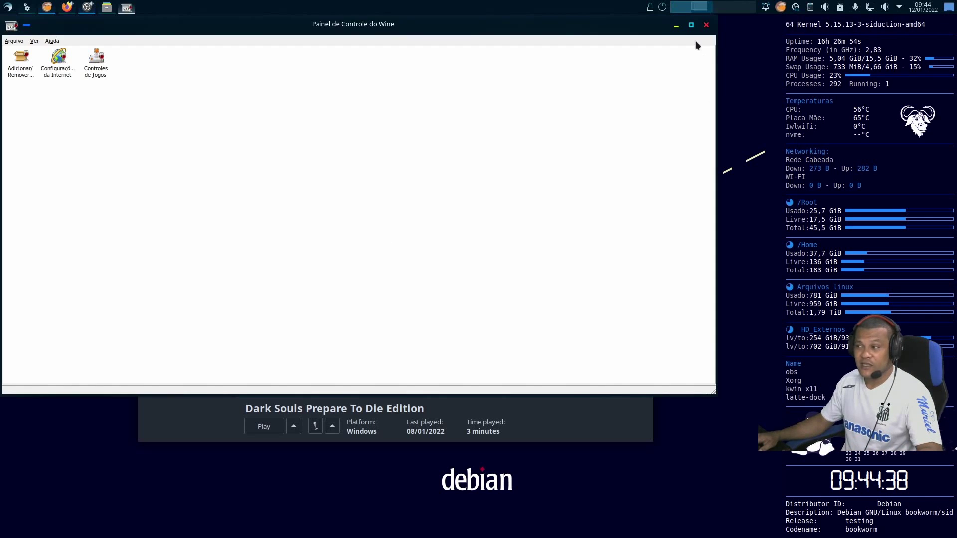
{"action": "left_click", "coordinate": [676, 26]}
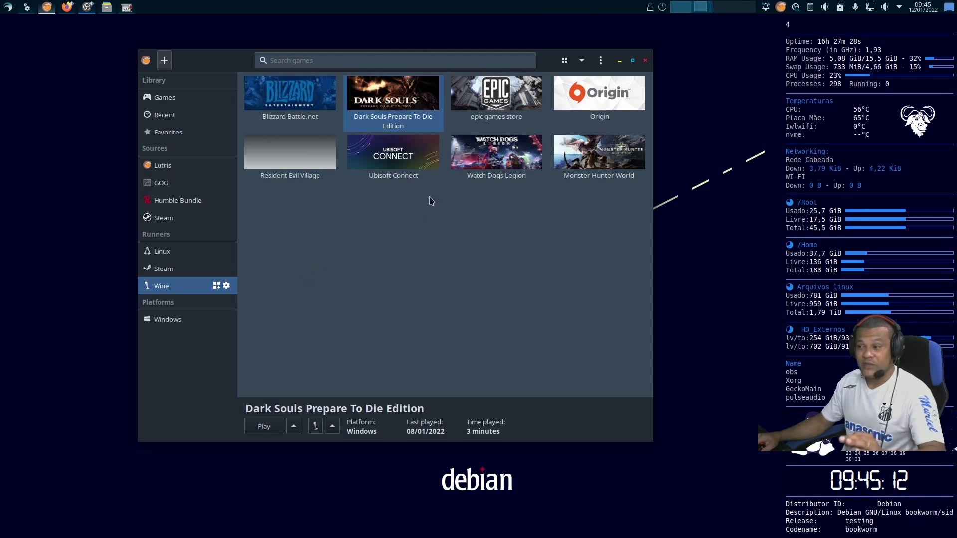
{"action": "left_click", "coordinate": [126, 7]}
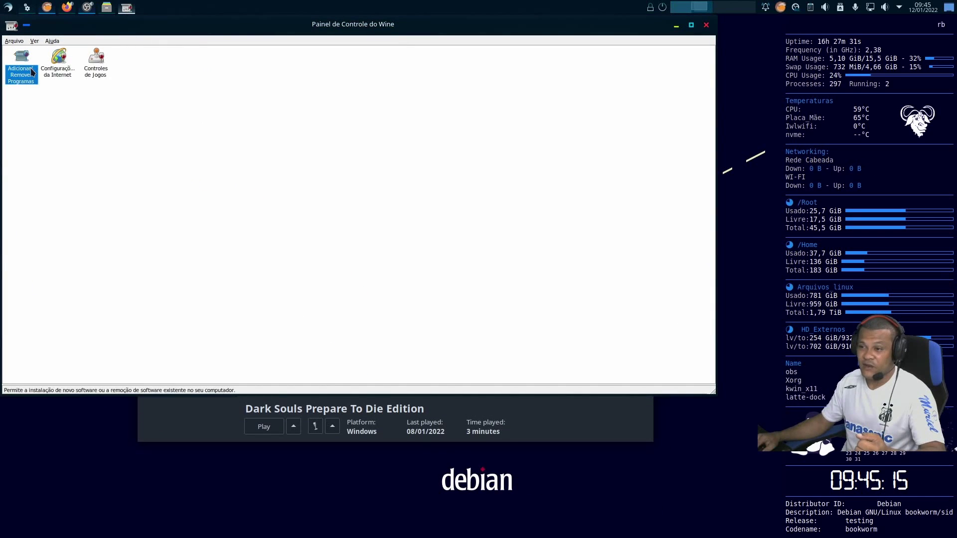
{"action": "double_click", "coordinate": [31, 70]}
{"action": "left_click", "coordinate": [214, 78]}
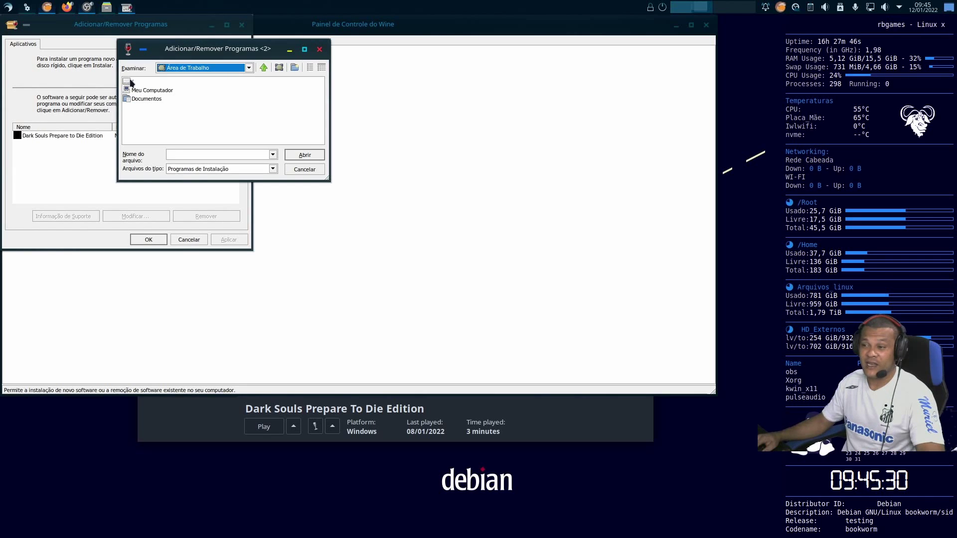
Step: Browse from the root folder through media to the Darksoul PTD disc and select Game.msi as the installer
{"action": "double_click", "coordinate": [131, 84]}
{"action": "double_click", "coordinate": [207, 114]}
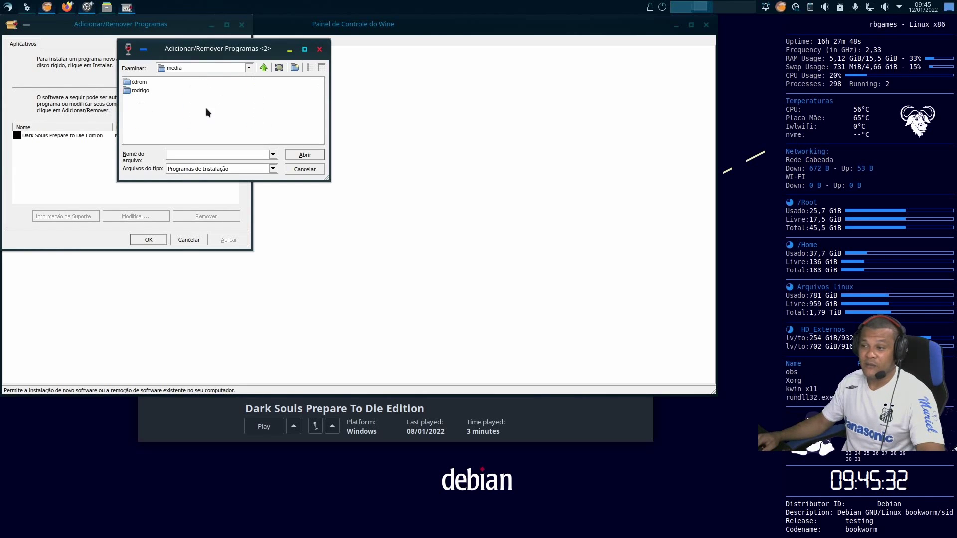
{"action": "double_click", "coordinate": [146, 92]}
{"action": "double_click", "coordinate": [144, 82]}
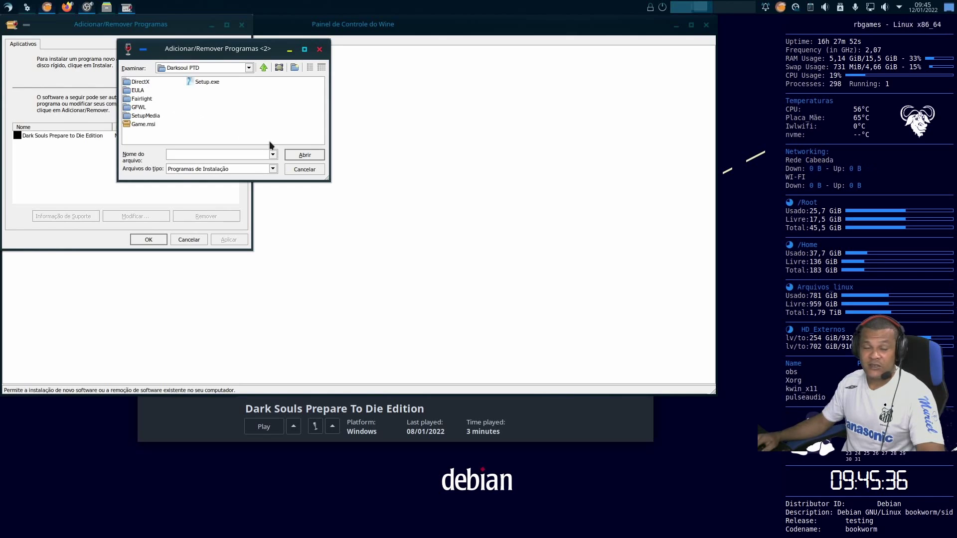
{"action": "left_click", "coordinate": [144, 126]}
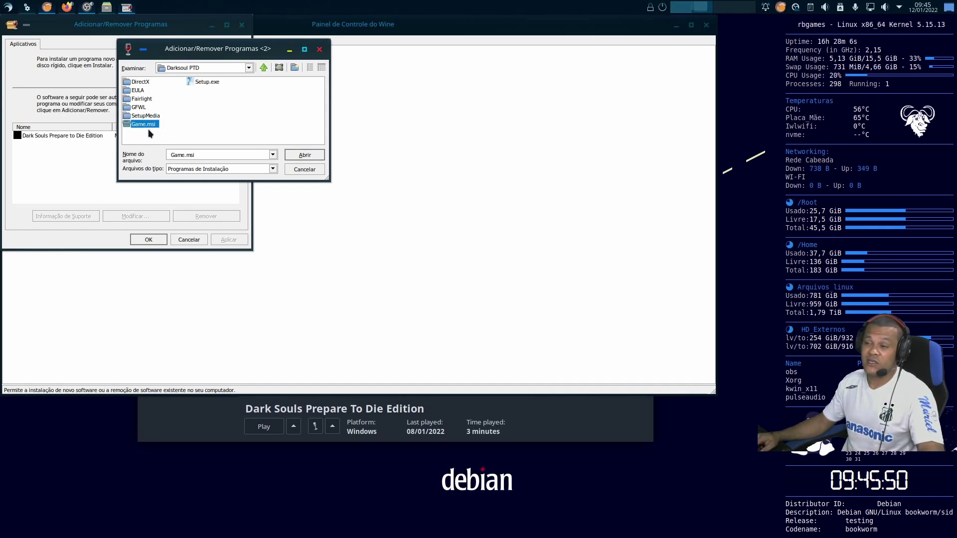
Step: Cancel the installer selection and close both Add/Remove Programs and the Wine Control Panel
{"action": "left_click", "coordinate": [310, 174]}
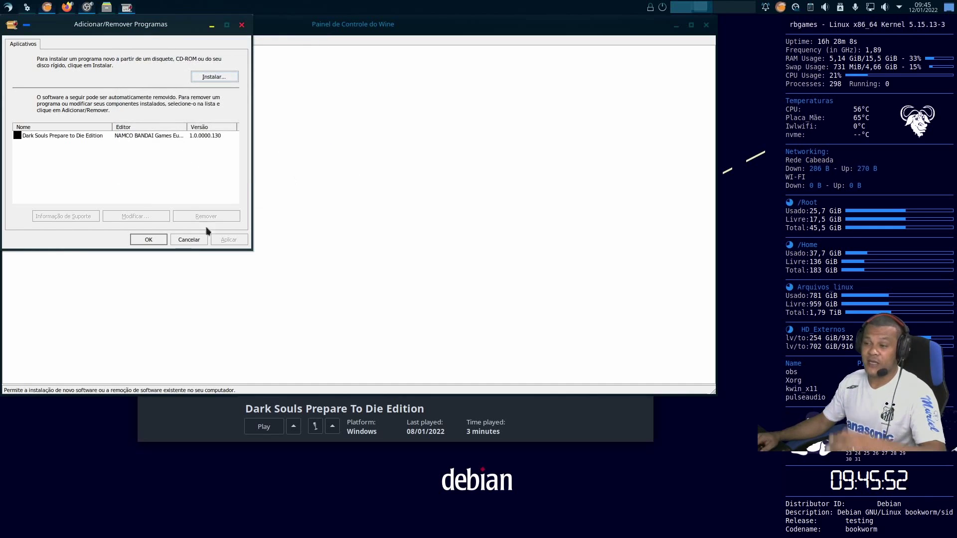
{"action": "left_click", "coordinate": [185, 241]}
{"action": "left_click", "coordinate": [706, 26]}
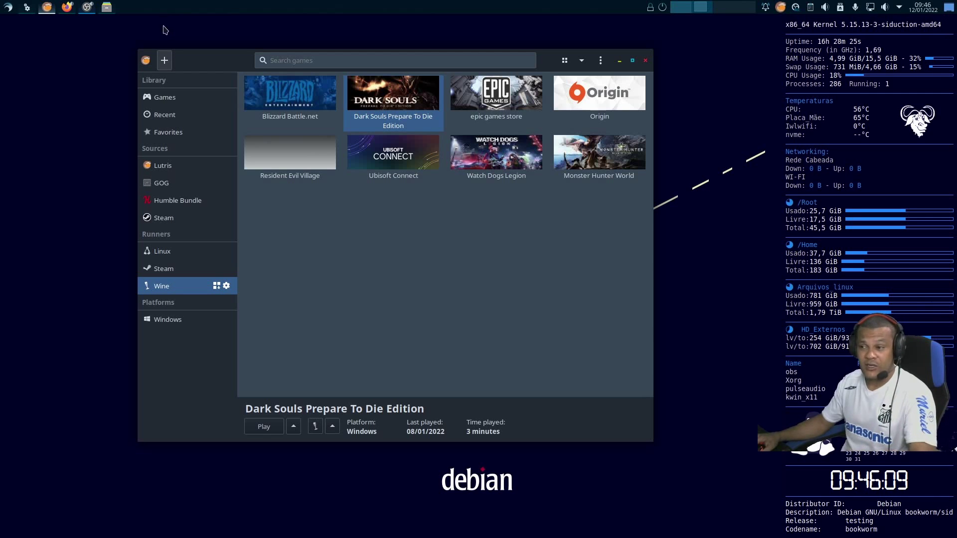
Step: Switch to Dolphin, open the Fairlight folder on the Darksoul PTD disc, and select all its files
{"action": "left_click", "coordinate": [106, 6]}
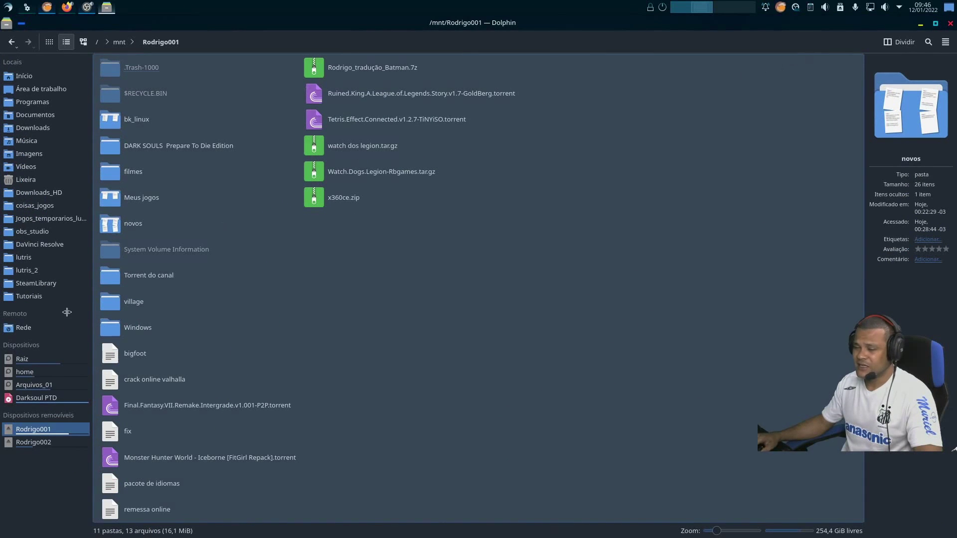
{"action": "left_click", "coordinate": [34, 398]}
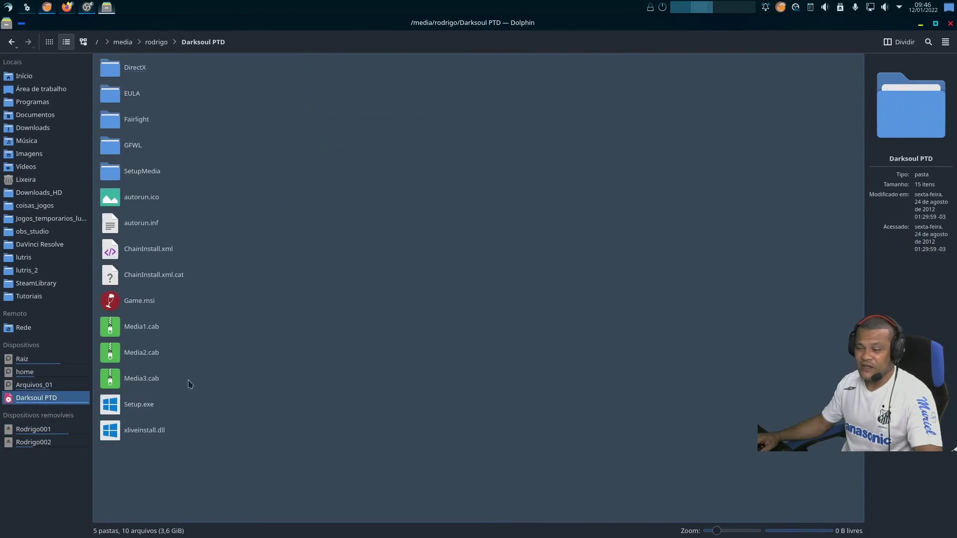
{"action": "left_click", "coordinate": [115, 118]}
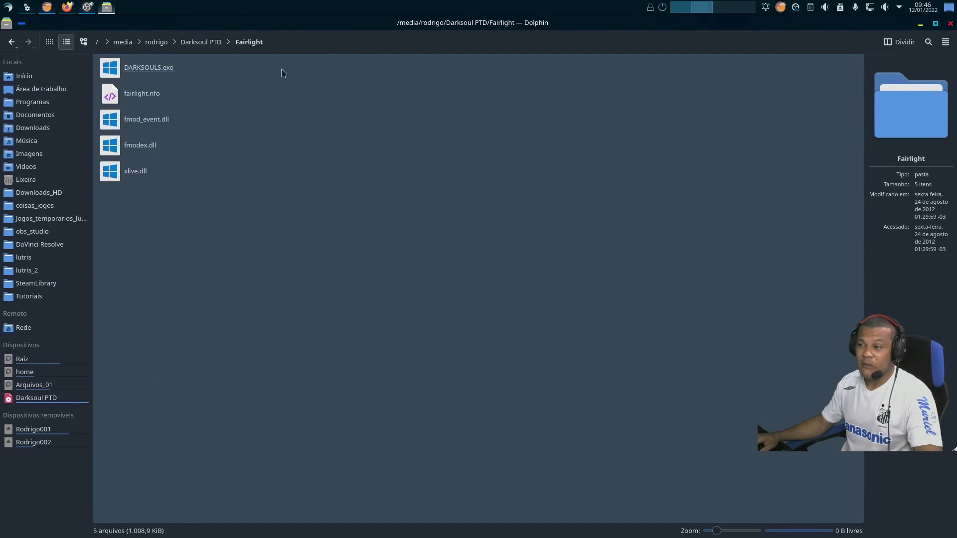
{"action": "left_click_drag", "start_coordinate": [172, 205], "coordinate": [97, 56]}
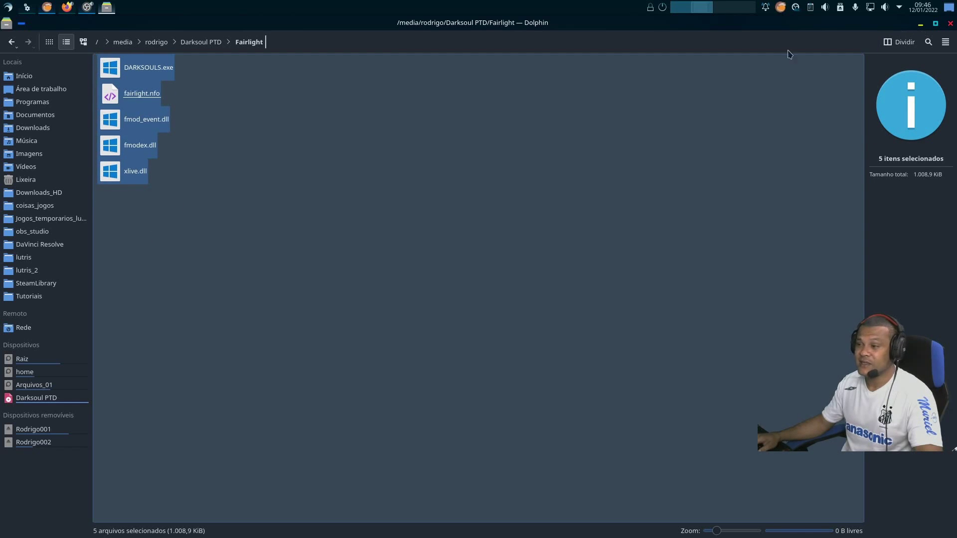
Step: Check the installed files in the game prefix's drive_c/Program Files (x86)/NAMCO BANDAI Games/DarkSouls folder, and close the file manager
{"action": "left_click", "coordinate": [23, 257]}
{"action": "left_click", "coordinate": [109, 94]}
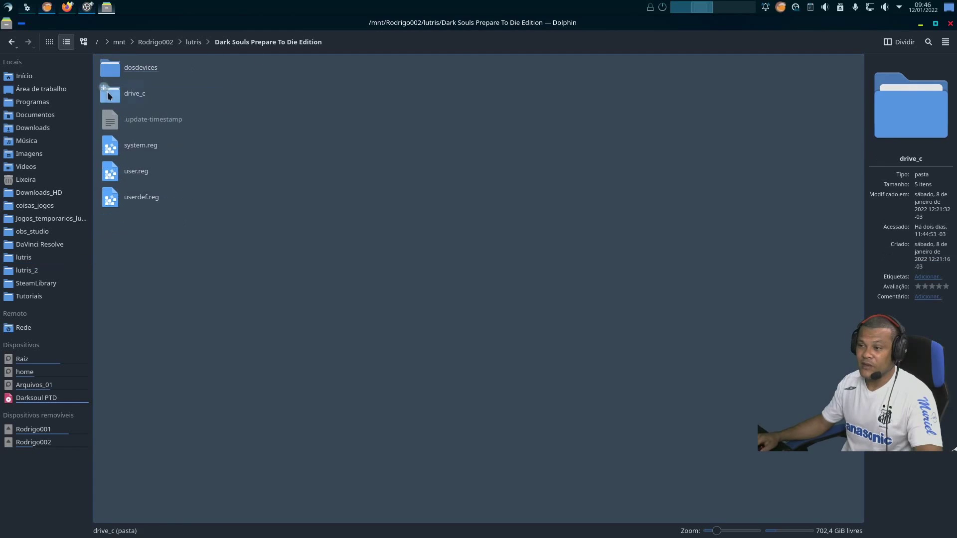
{"action": "left_click", "coordinate": [133, 101]}
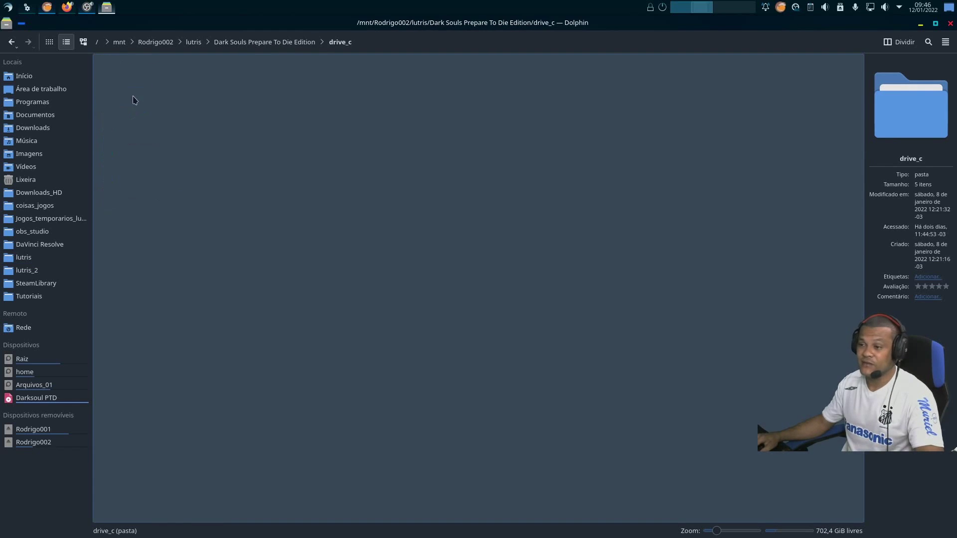
{"action": "left_click", "coordinate": [173, 98]}
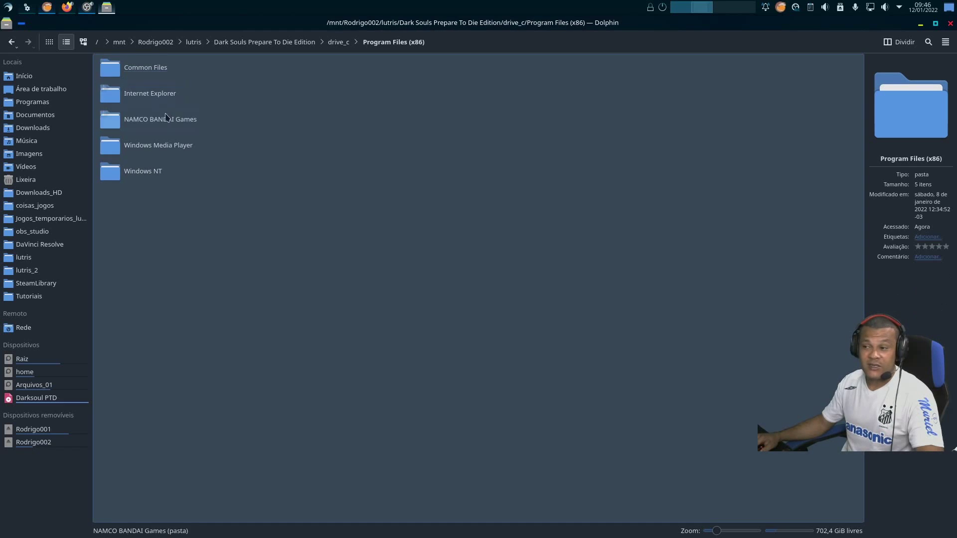
{"action": "left_click", "coordinate": [158, 120]}
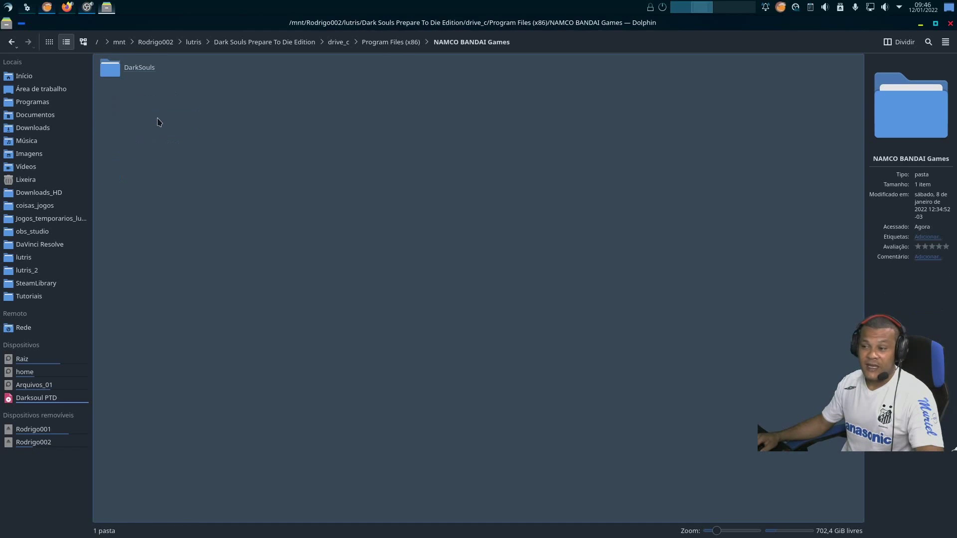
{"action": "left_click", "coordinate": [127, 68]}
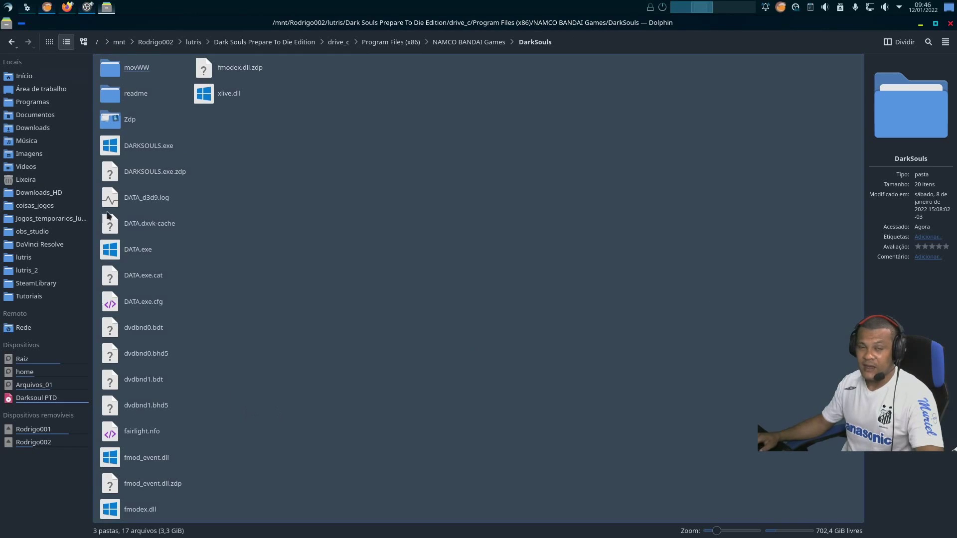
{"action": "key", "text": "ctrl+q"}
Step: Check the executable path in the Dark Souls Prepare To Die Edition game options and save the configuration
{"action": "right_click", "coordinate": [365, 110]}
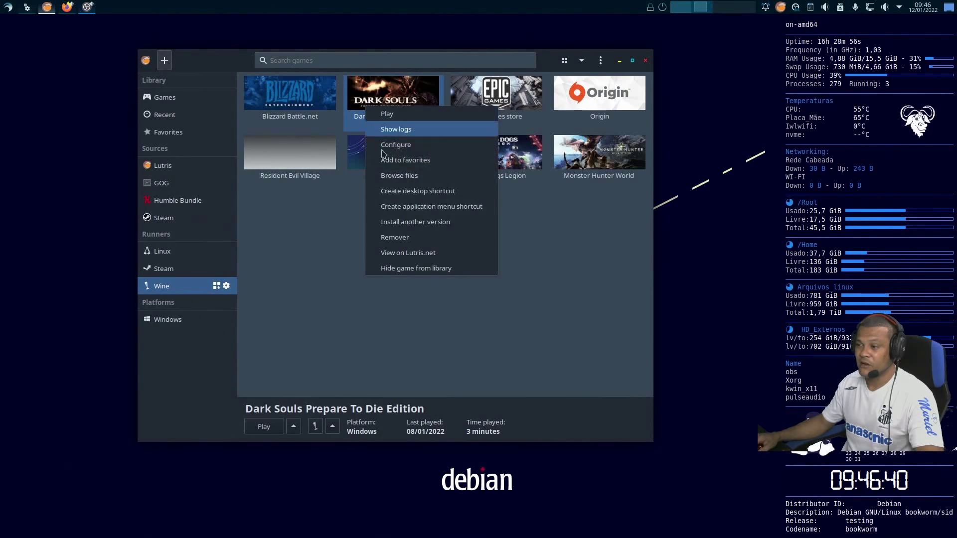
{"action": "left_click", "coordinate": [384, 146]}
{"action": "left_click", "coordinate": [263, 140]}
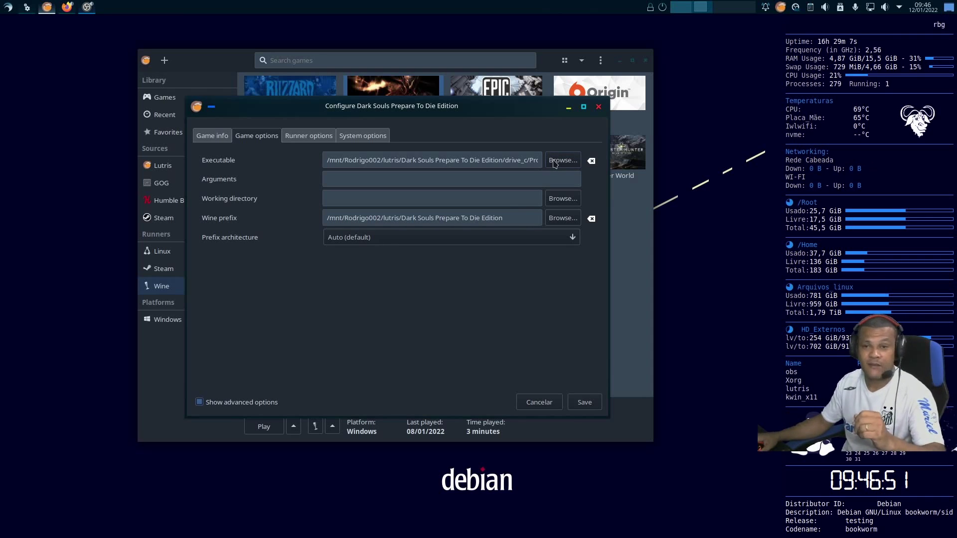
{"action": "left_click", "coordinate": [585, 402]}
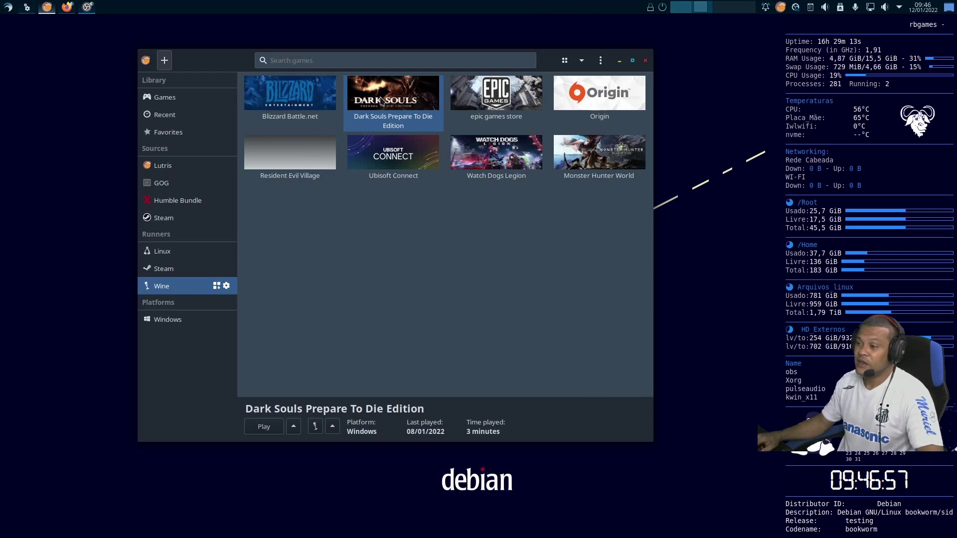
Step: Launch Dark Souls Prepare To Die Edition, dismiss the online play notice, and open its PC settings
{"action": "double_click", "coordinate": [381, 102]}
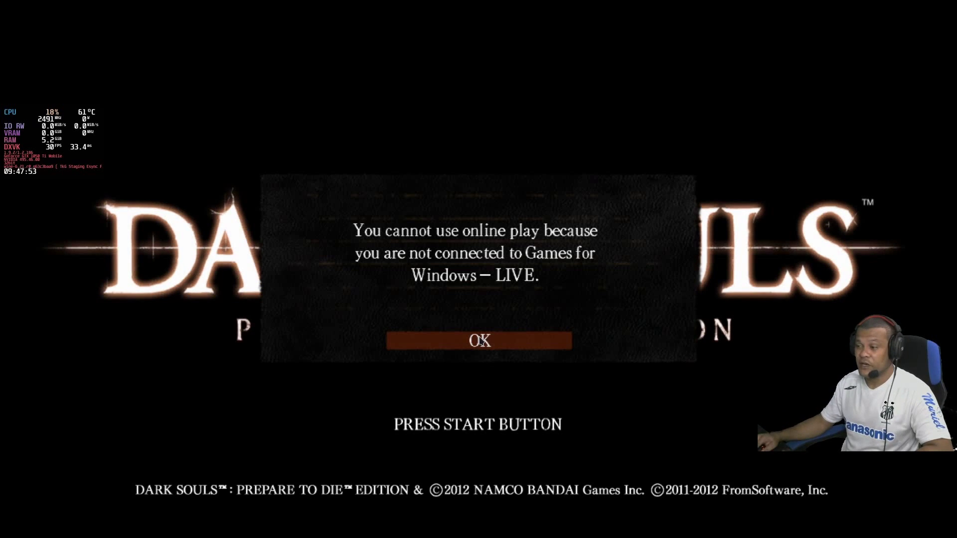
{"action": "left_click", "coordinate": [480, 340]}
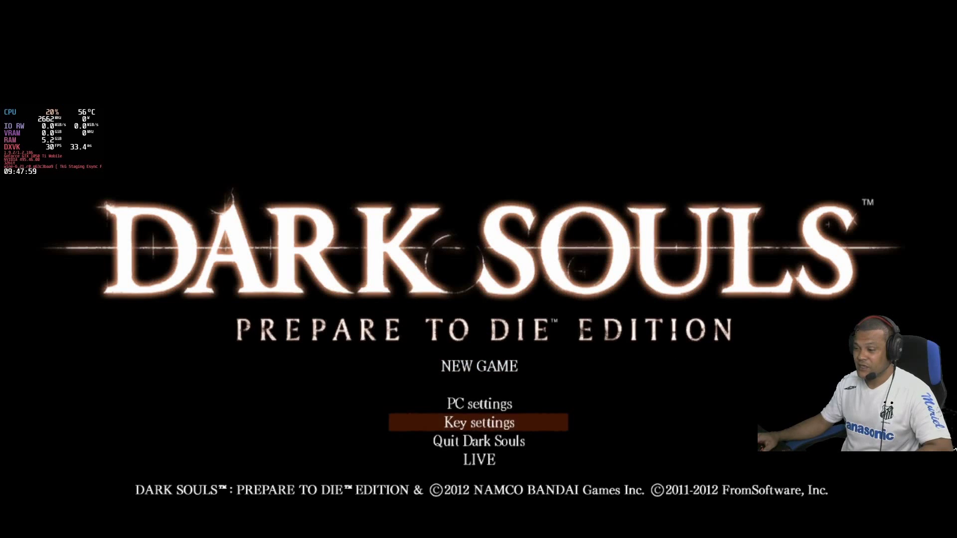
{"action": "key", "text": "Down"}
{"action": "key", "text": "Up"}
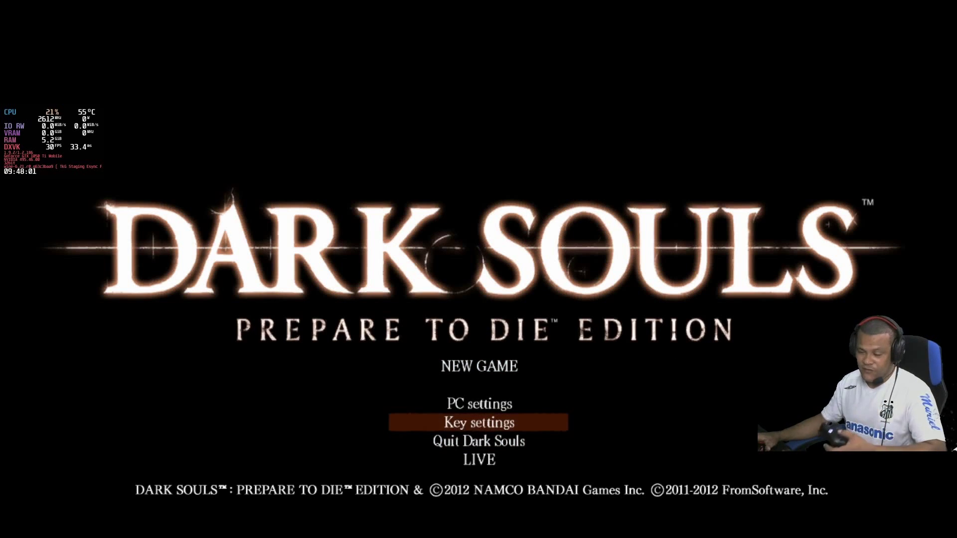
{"action": "key", "text": "Up"}
{"action": "key", "text": "Return"}
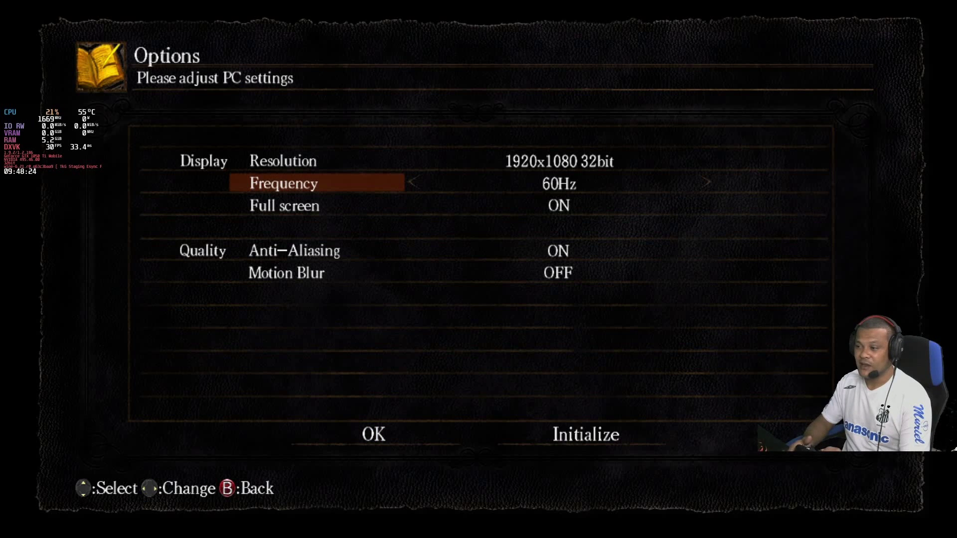
Step: Look over the display resolution and frequency in the PC settings and accept them
{"action": "key", "text": "Up"}
{"action": "key", "text": "Down"}
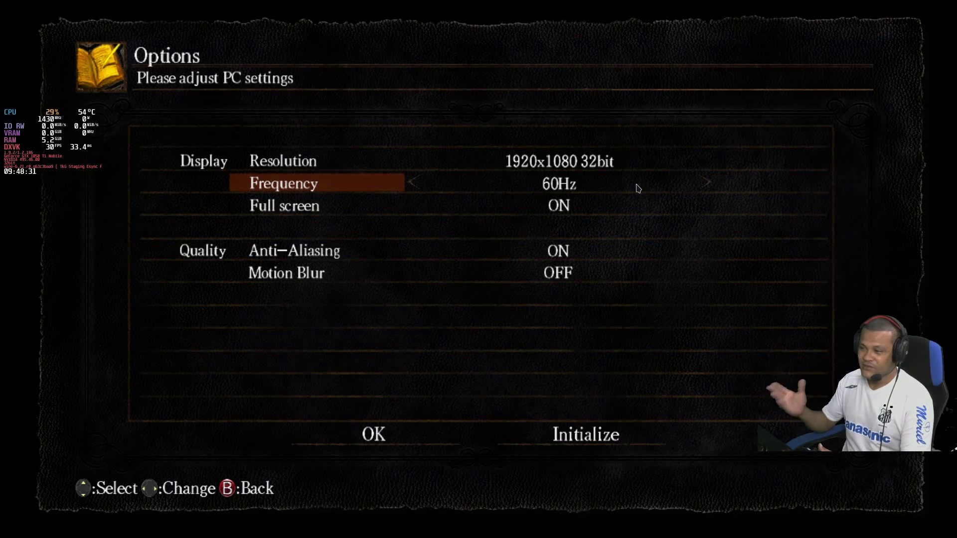
{"action": "left_click", "coordinate": [384, 436]}
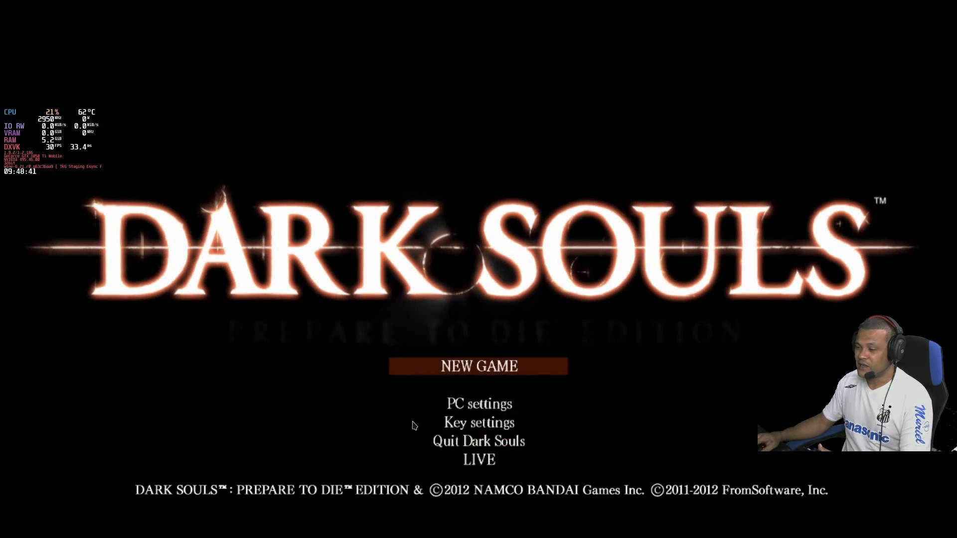
Step: Start a new game, accepting the offered brightness and game options and confirming the created character
{"action": "left_click", "coordinate": [491, 375]}
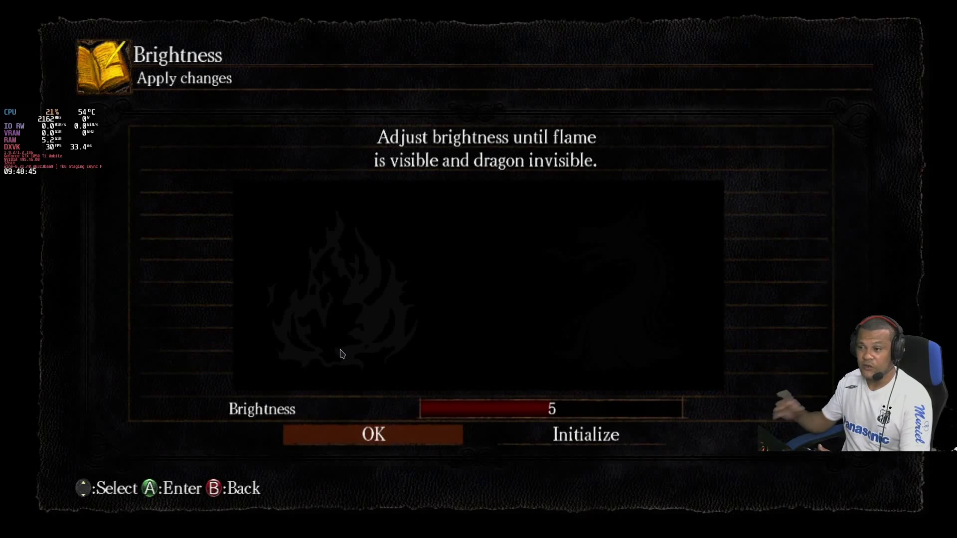
{"action": "left_click", "coordinate": [375, 436]}
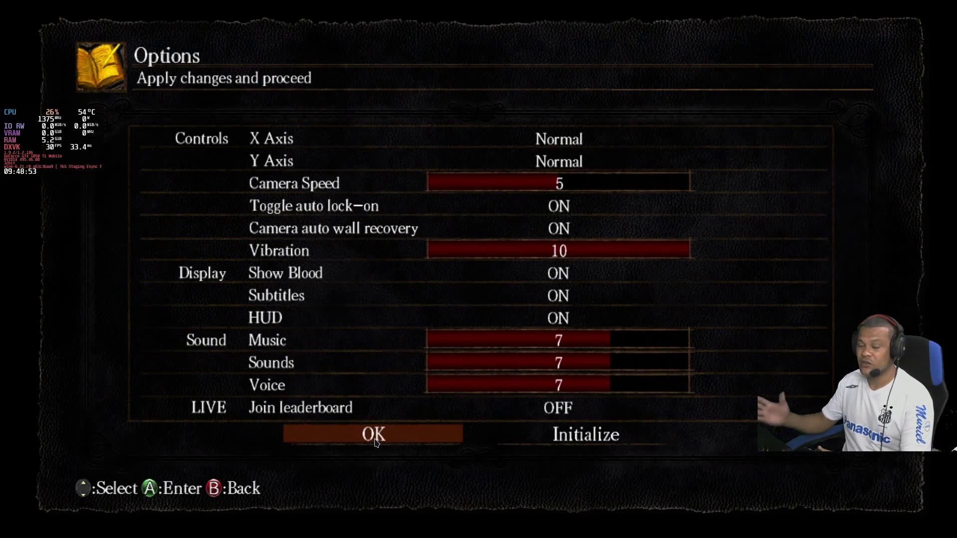
{"action": "left_click", "coordinate": [377, 438]}
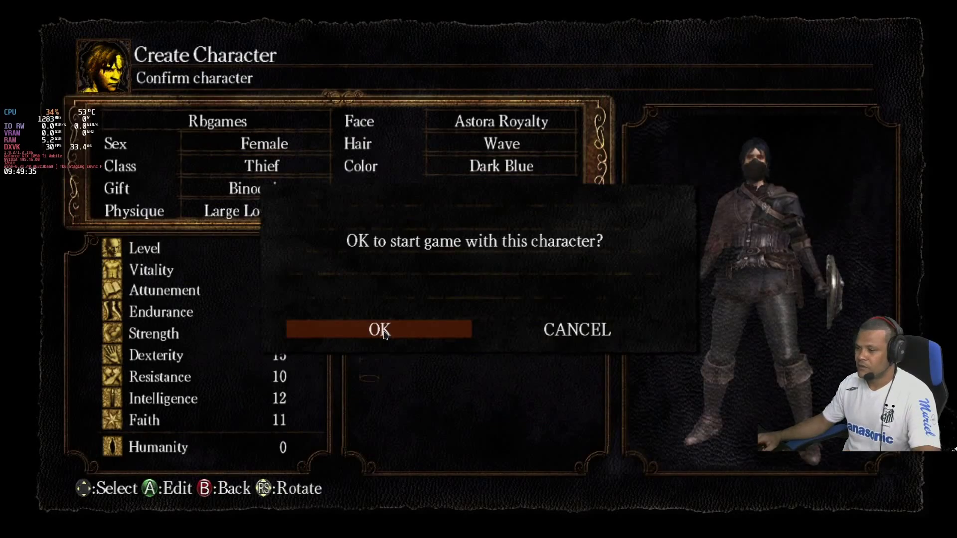
{"action": "left_click", "coordinate": [380, 330]}
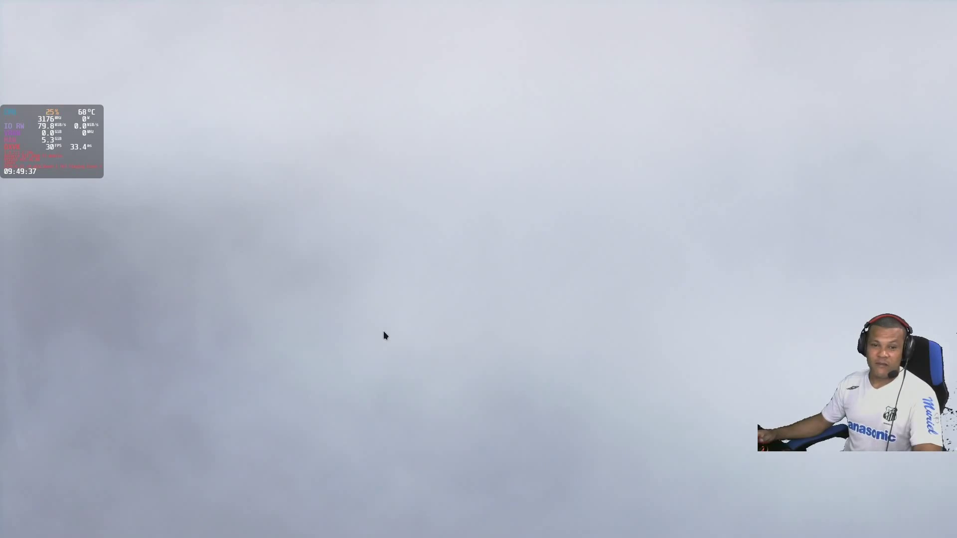